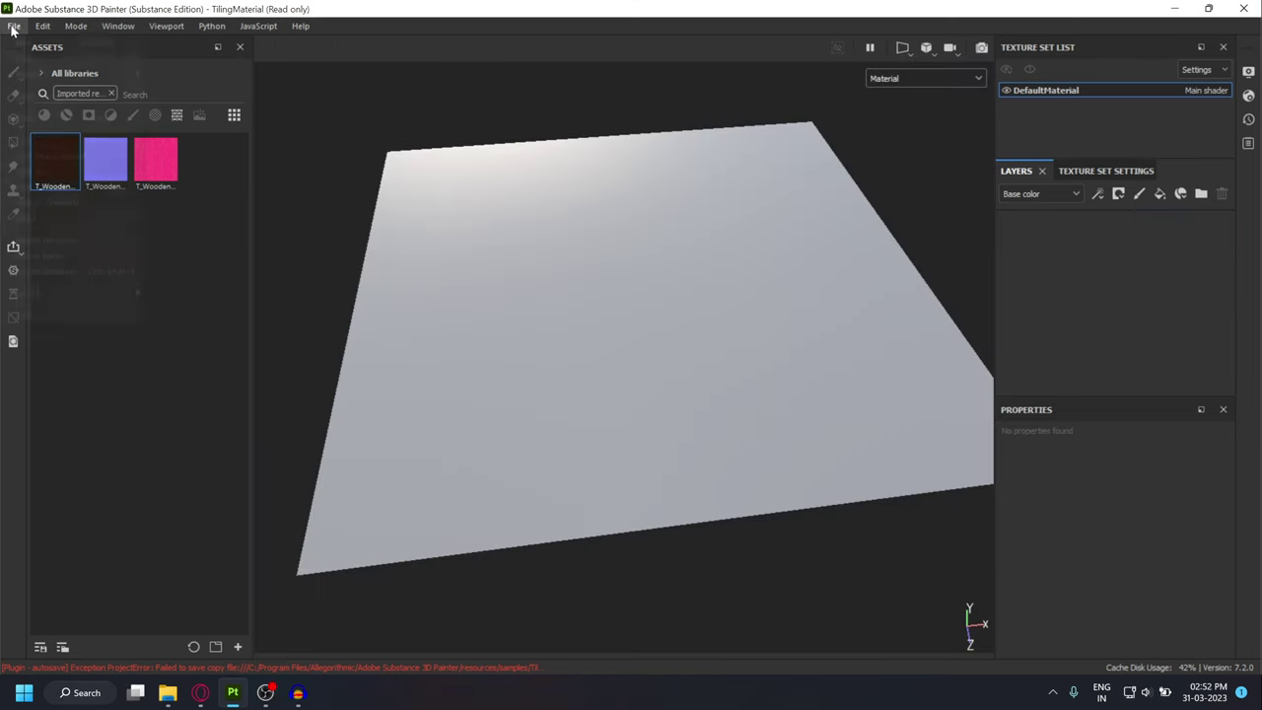
Step: Check the File menu without choosing anything, then preview the imported wood textures in Assets
click(14, 25)
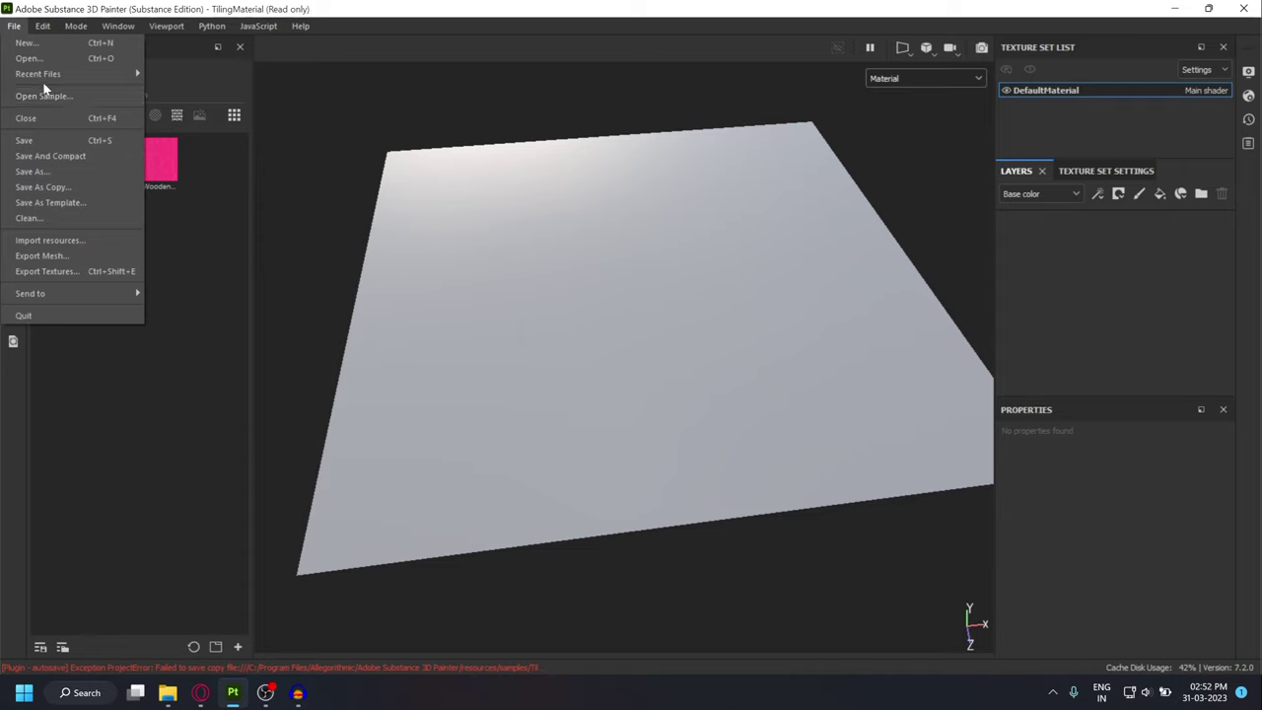
click(14, 25)
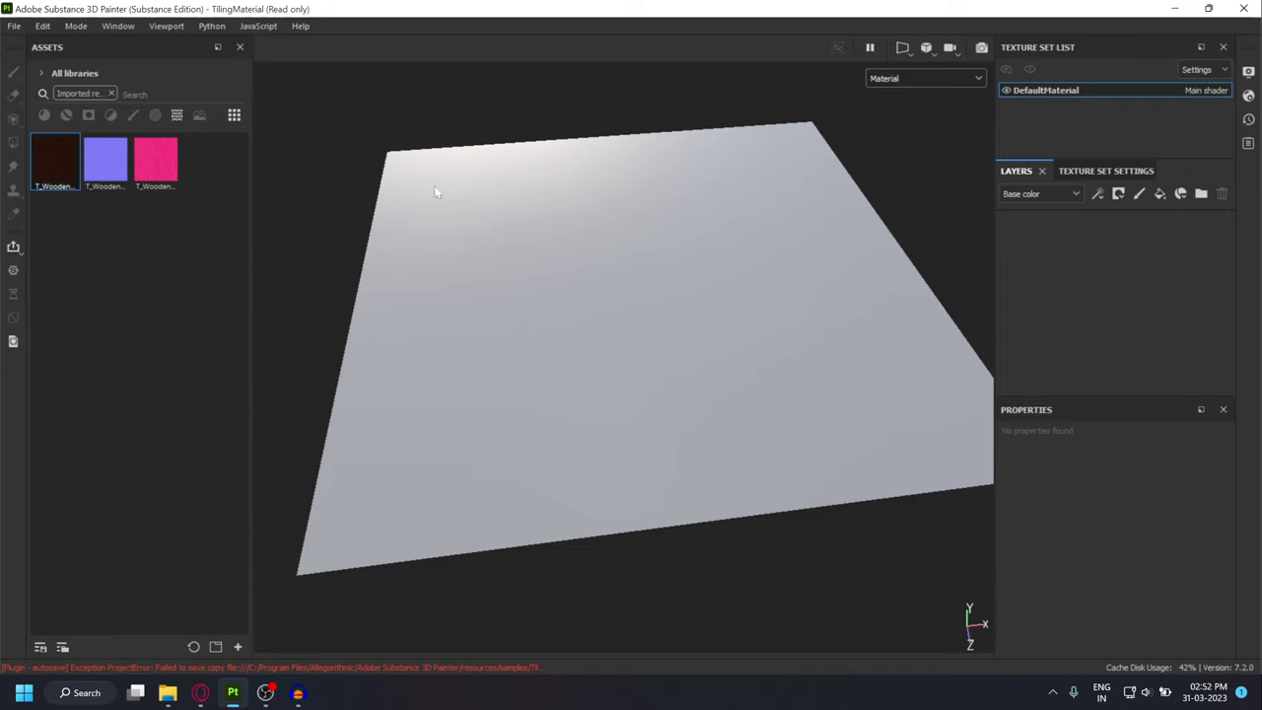
click(14, 26)
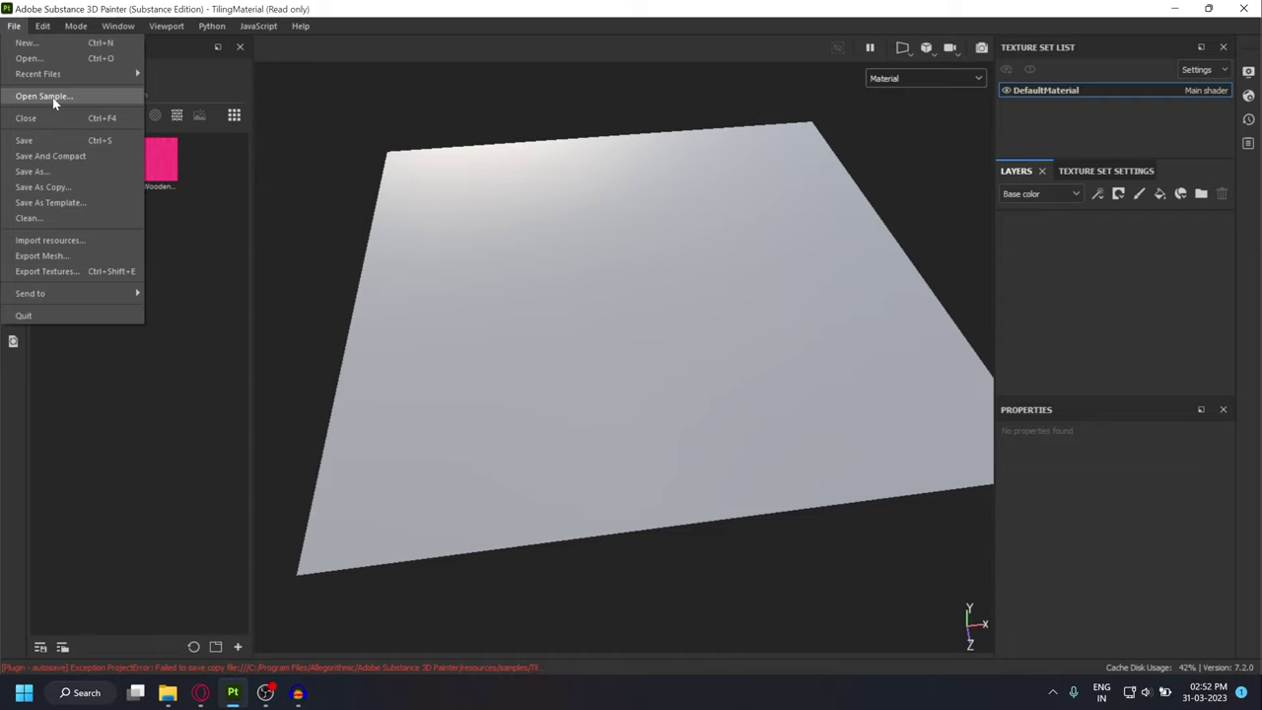
click(595, 235)
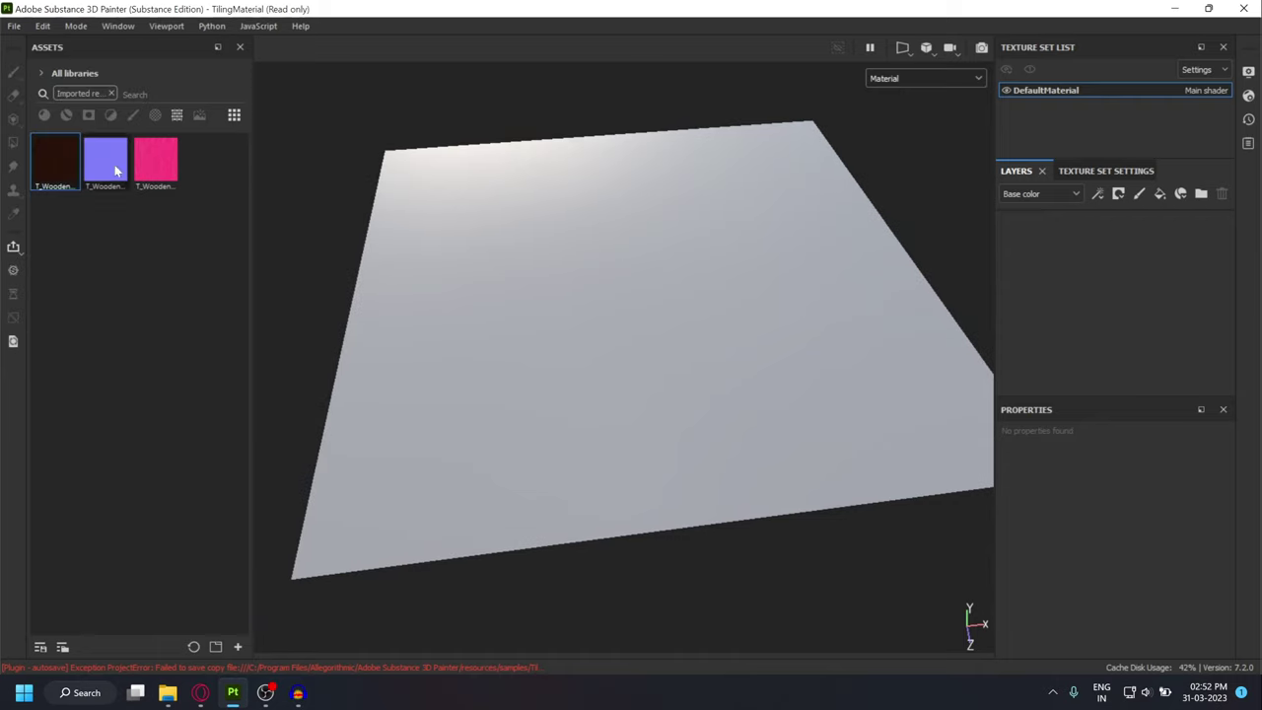
mouse_move(111, 166)
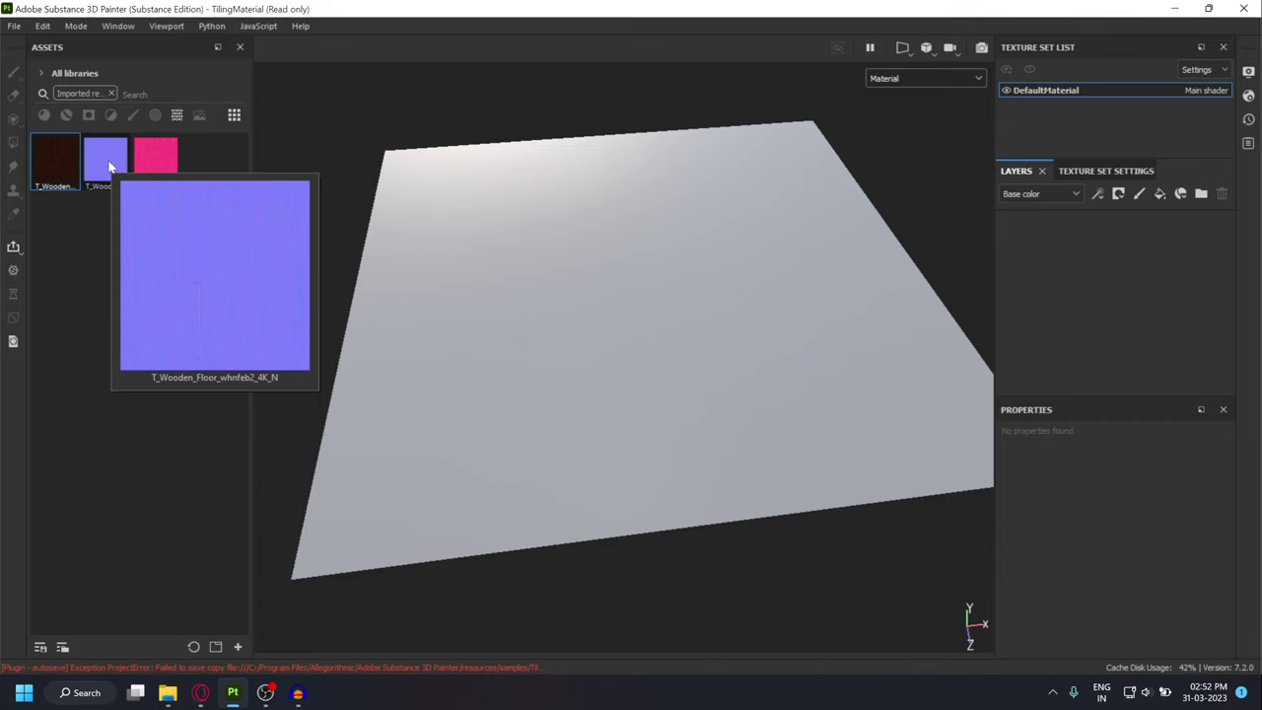
mouse_move(174, 168)
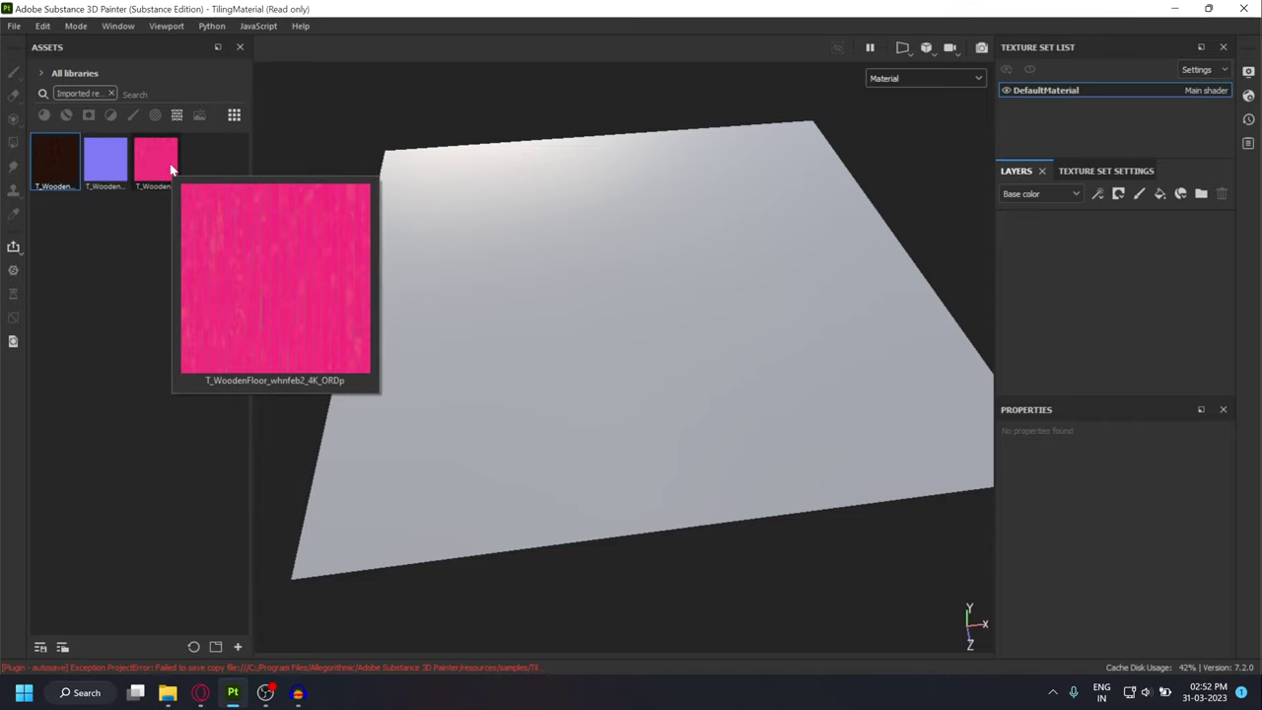
Step: Inspect the Texture Set Settings channel list, then return to the empty DefaultMaterial layer stack
click(1082, 175)
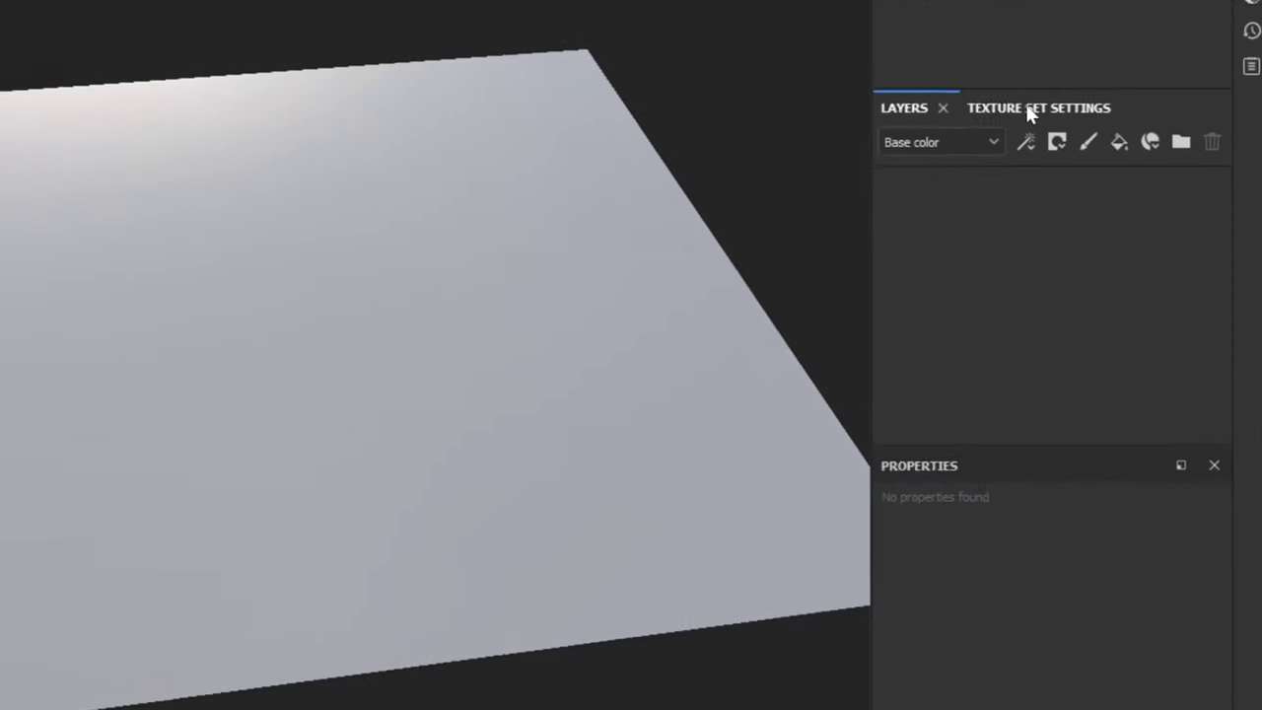
click(1003, 89)
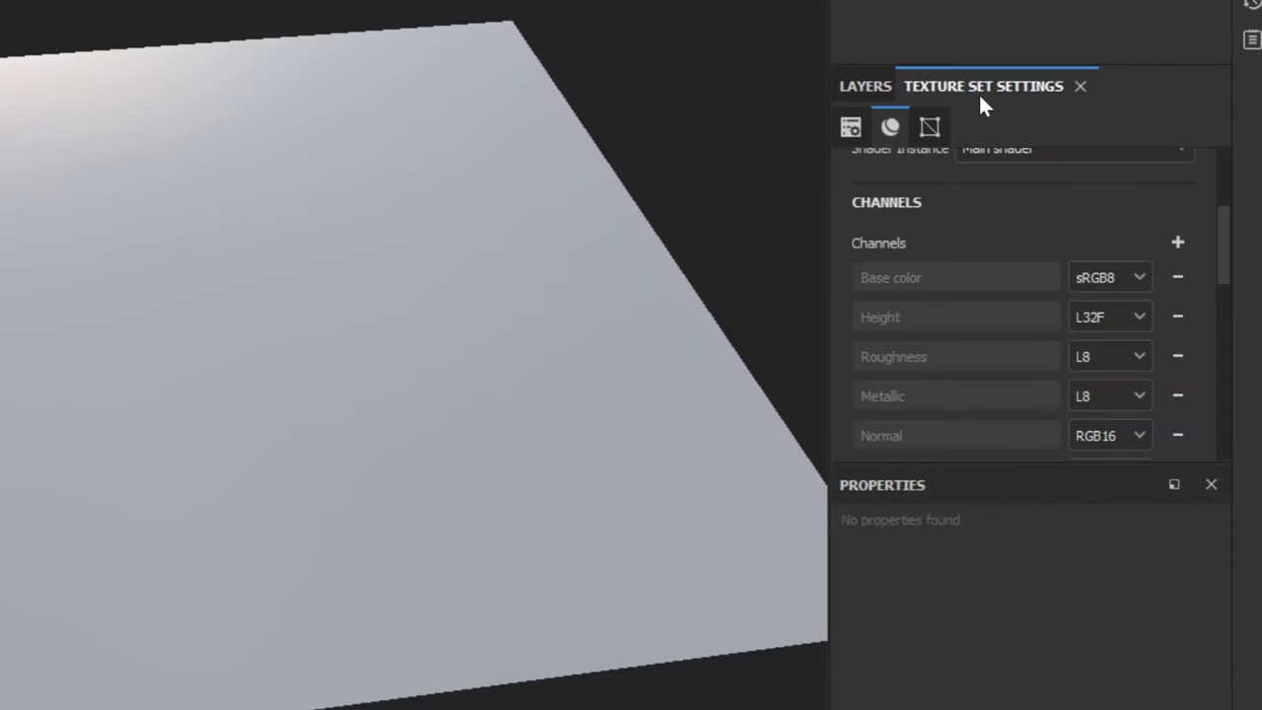
scroll(930, 259, down, 2)
scroll(1032, 302, up, 2)
click(1177, 243)
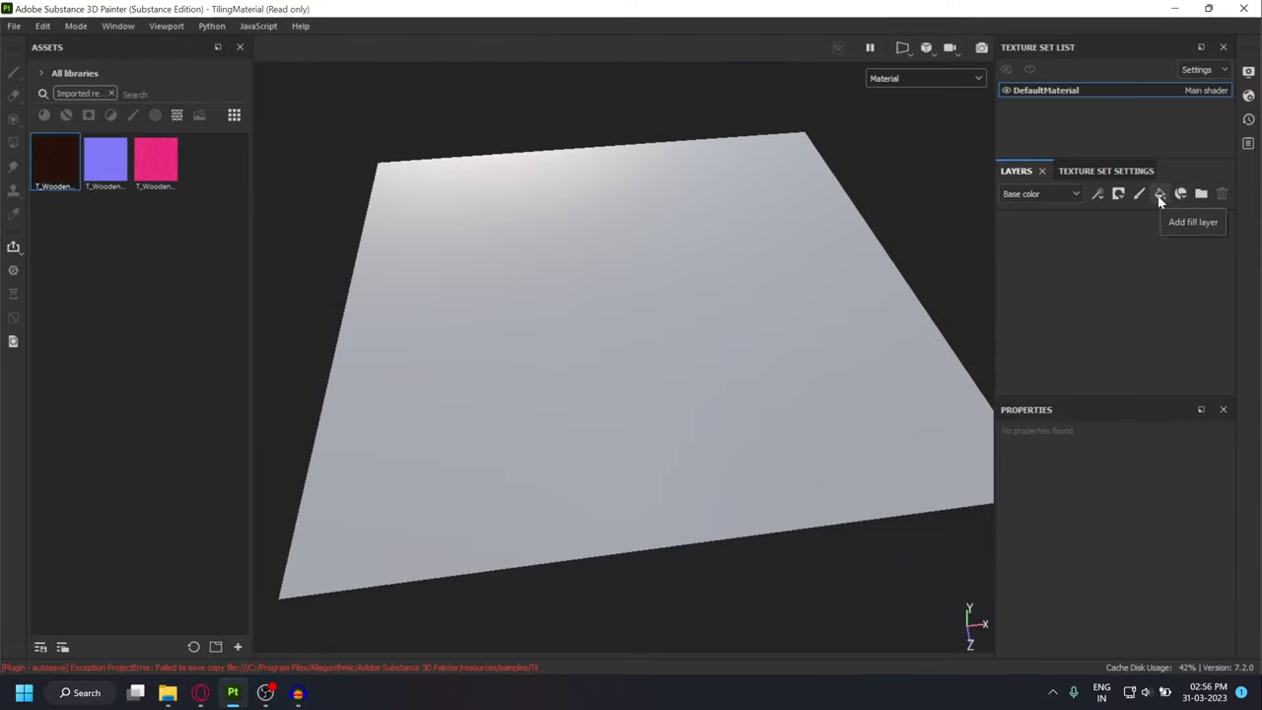
Step: Add a fill layer with its height, roughness, metallic and AO channels turned off
click(1160, 195)
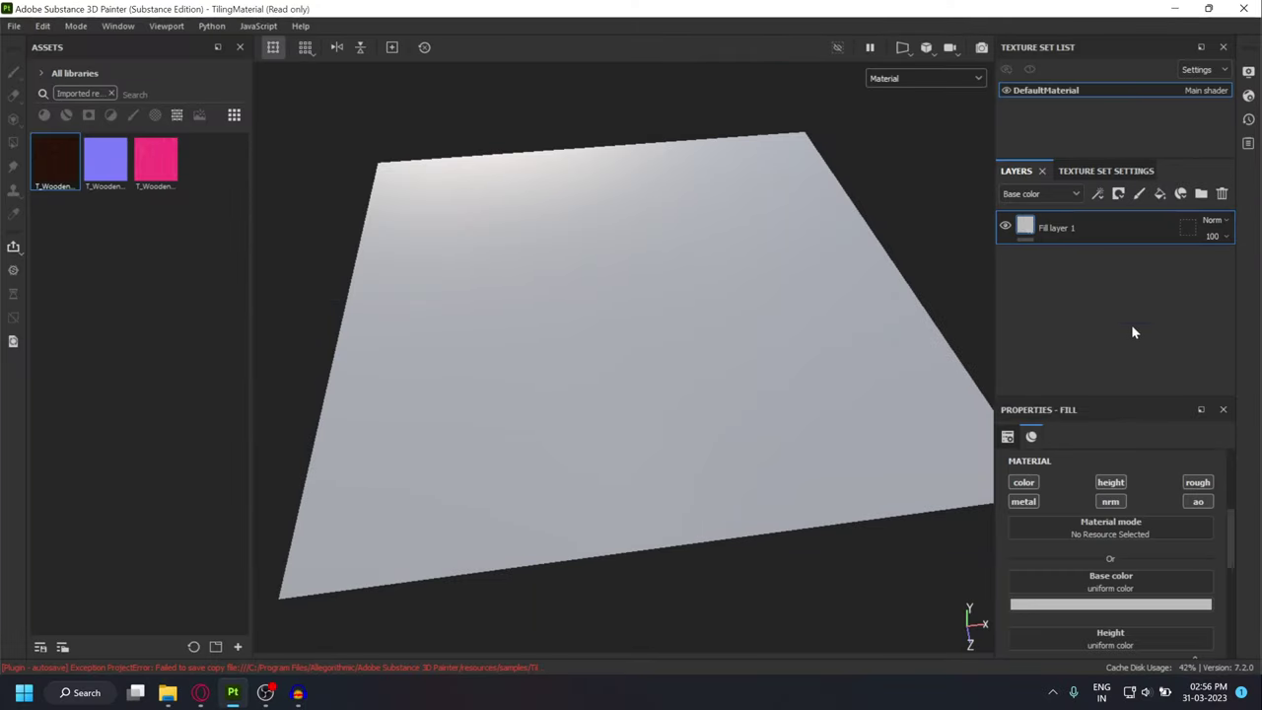
click(1110, 483)
click(1196, 483)
click(1023, 502)
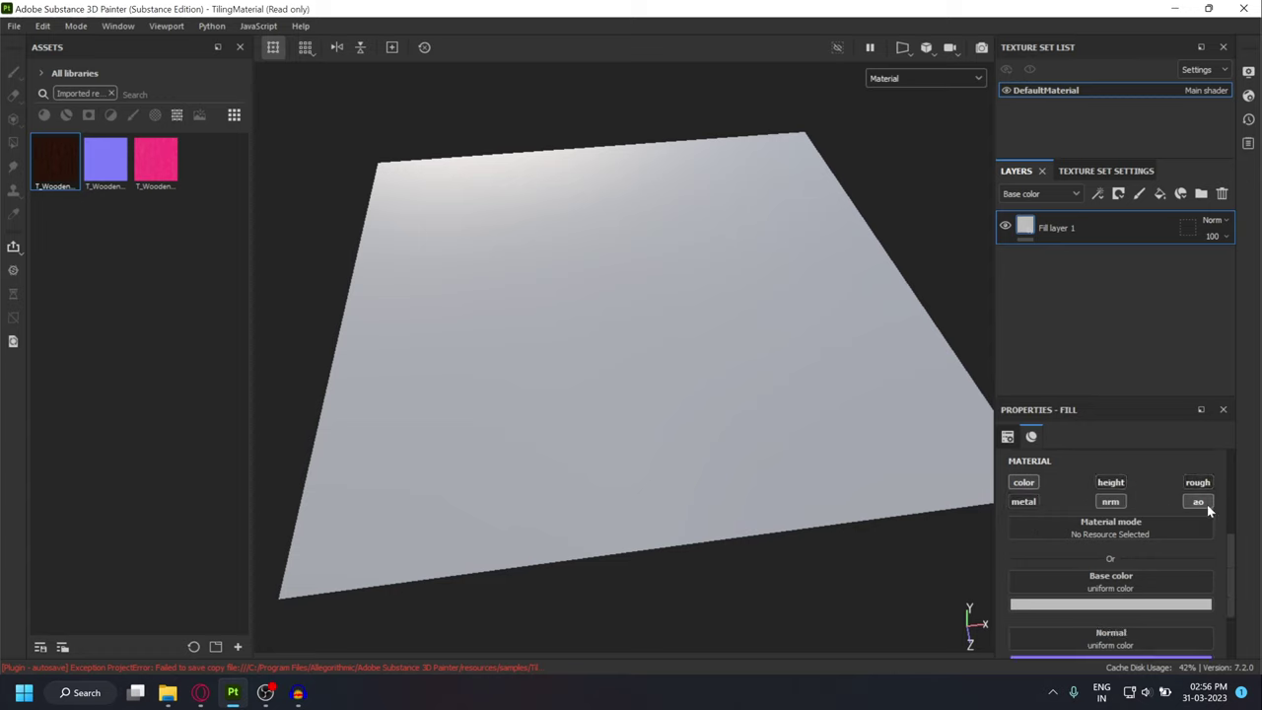
click(1197, 502)
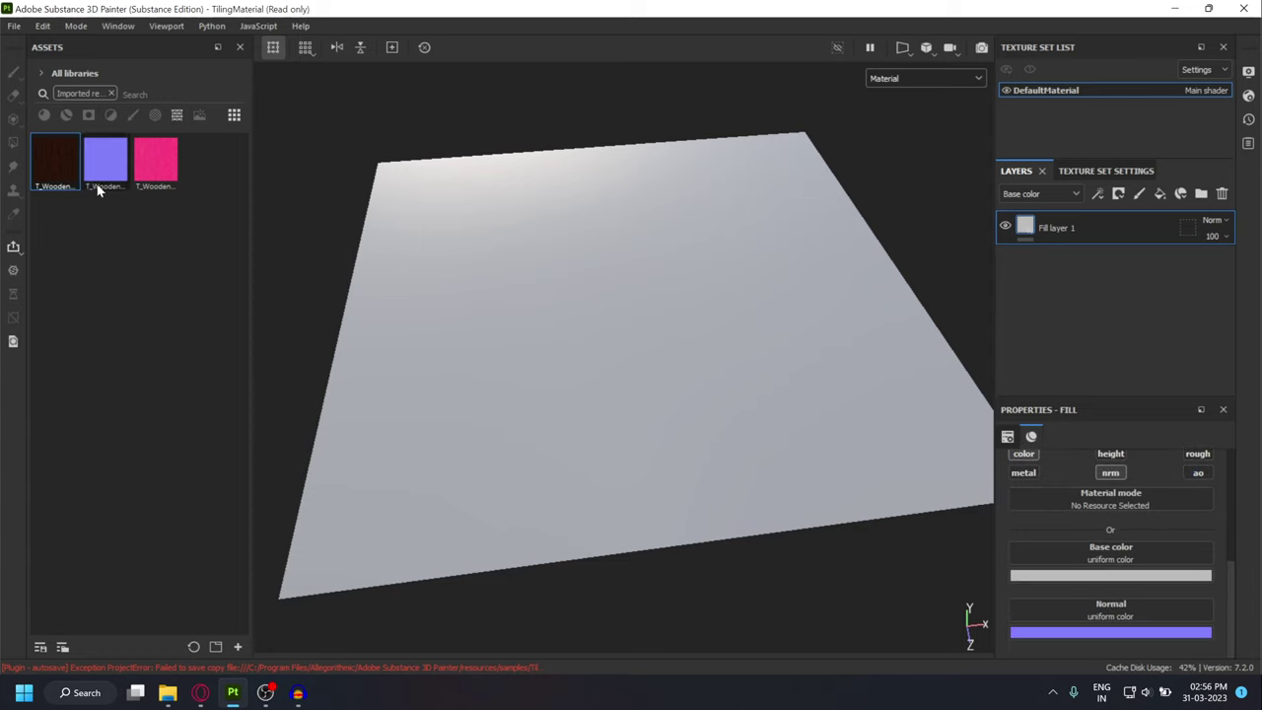
Step: Assign the _D wood albedo to Base color and the _N normal map to Normal
drag(67, 163, 1155, 547)
drag(104, 160, 1112, 627)
scroll(627, 473, up, 6)
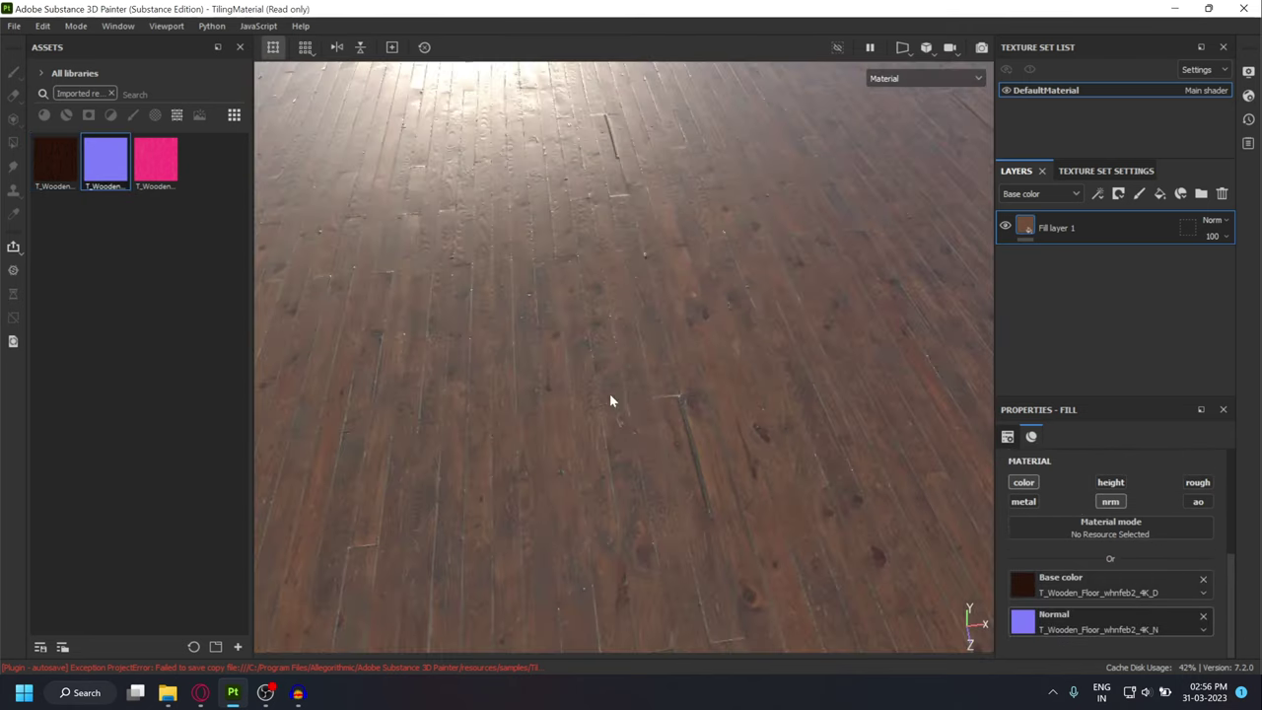
scroll(652, 414, up, 3)
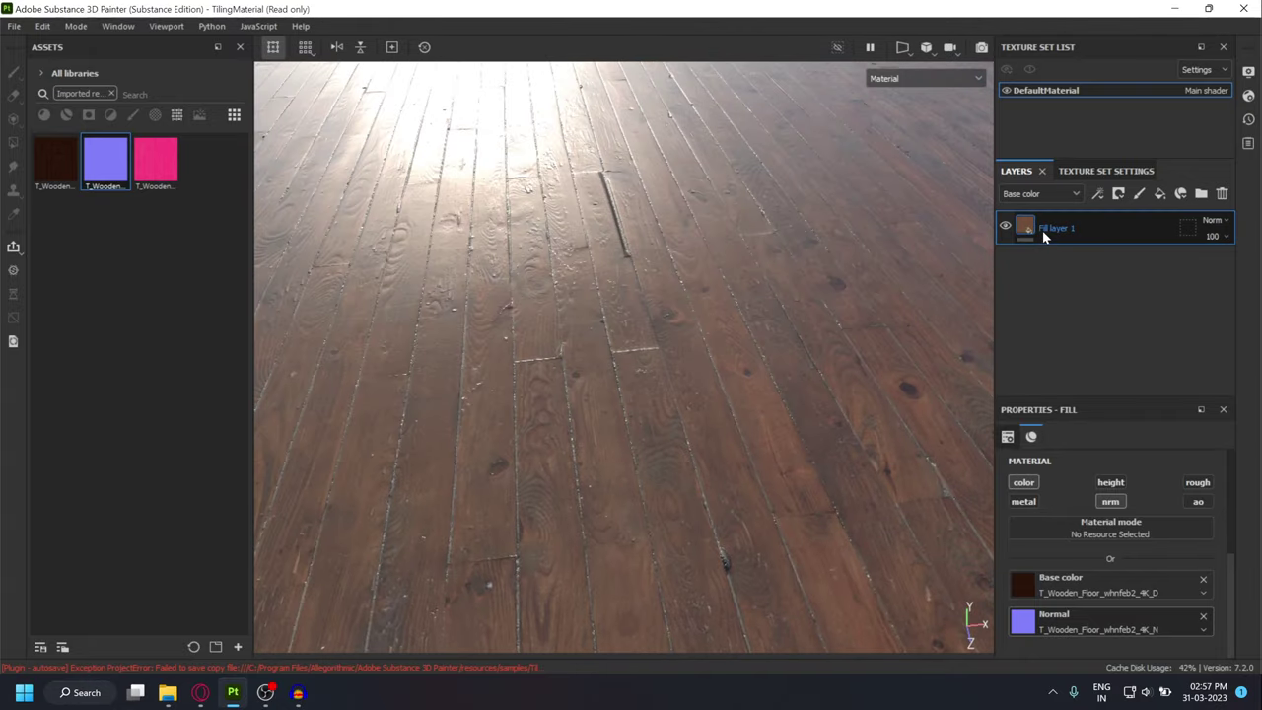
Step: Add a Grayscale Conversion generator to Fill layer 1 and turn off its base color channel
right_click(1042, 229)
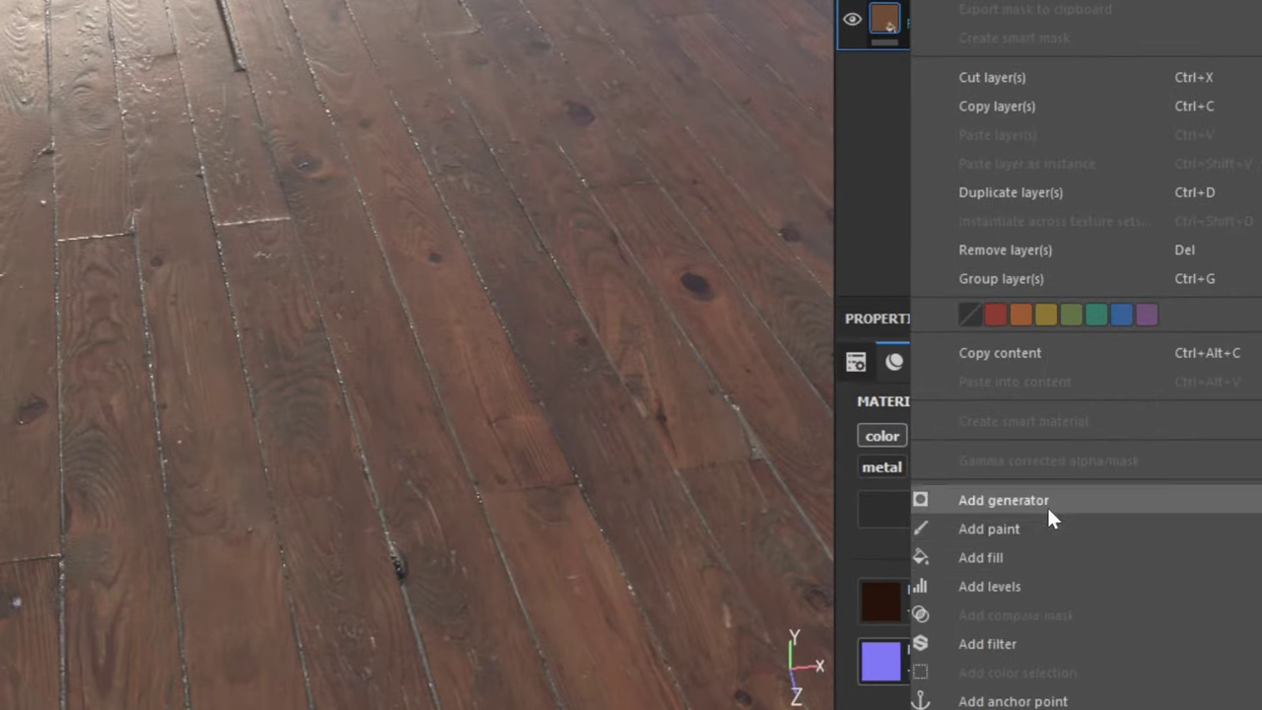
click(1047, 503)
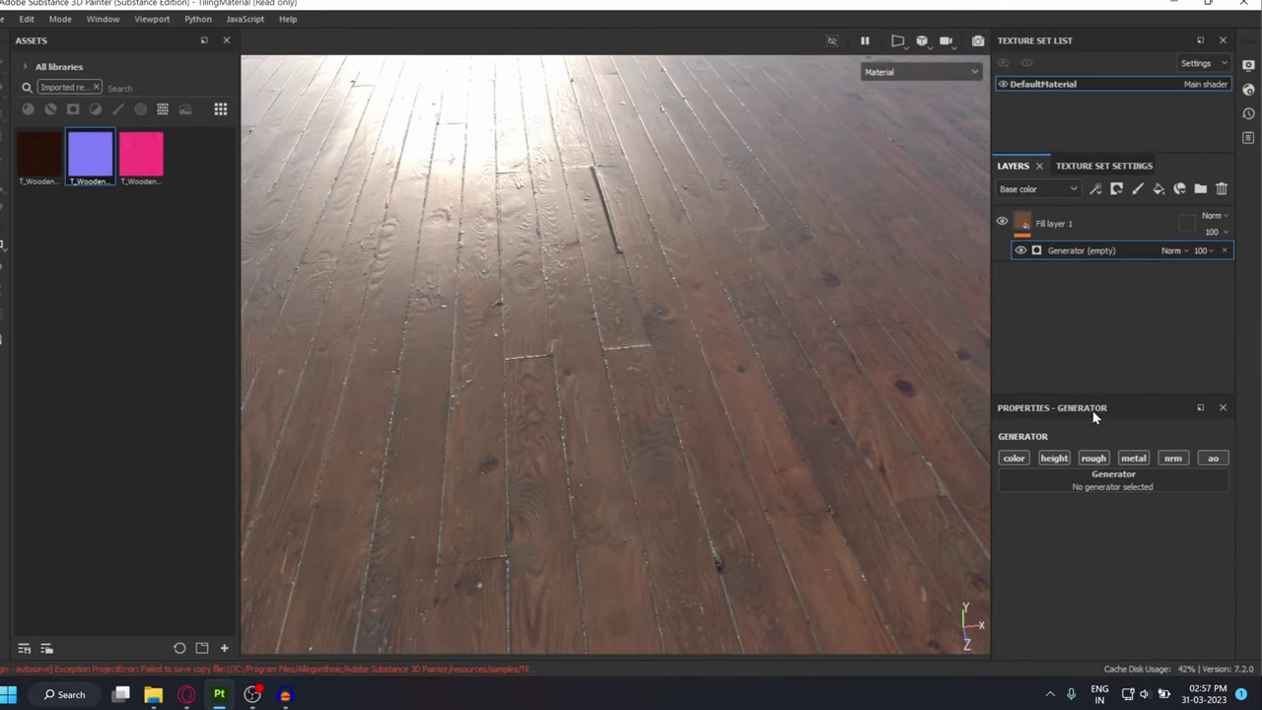
click(1105, 485)
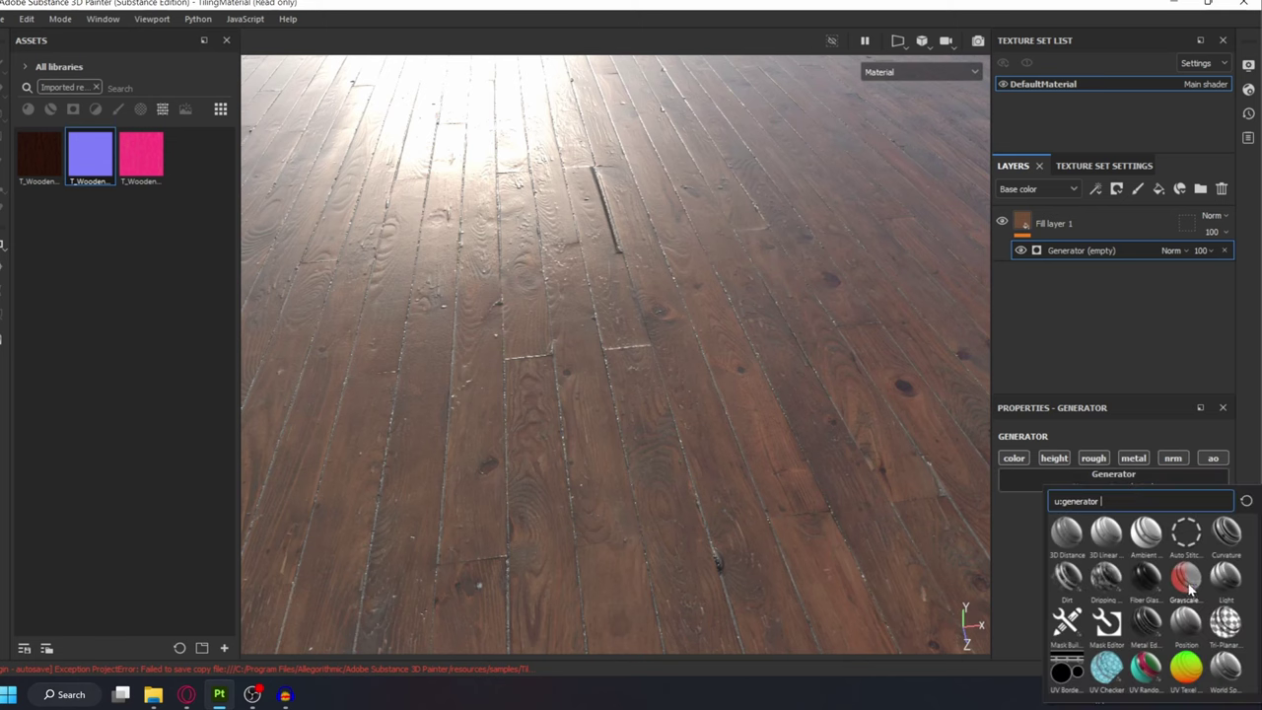
mouse_move(1190, 589)
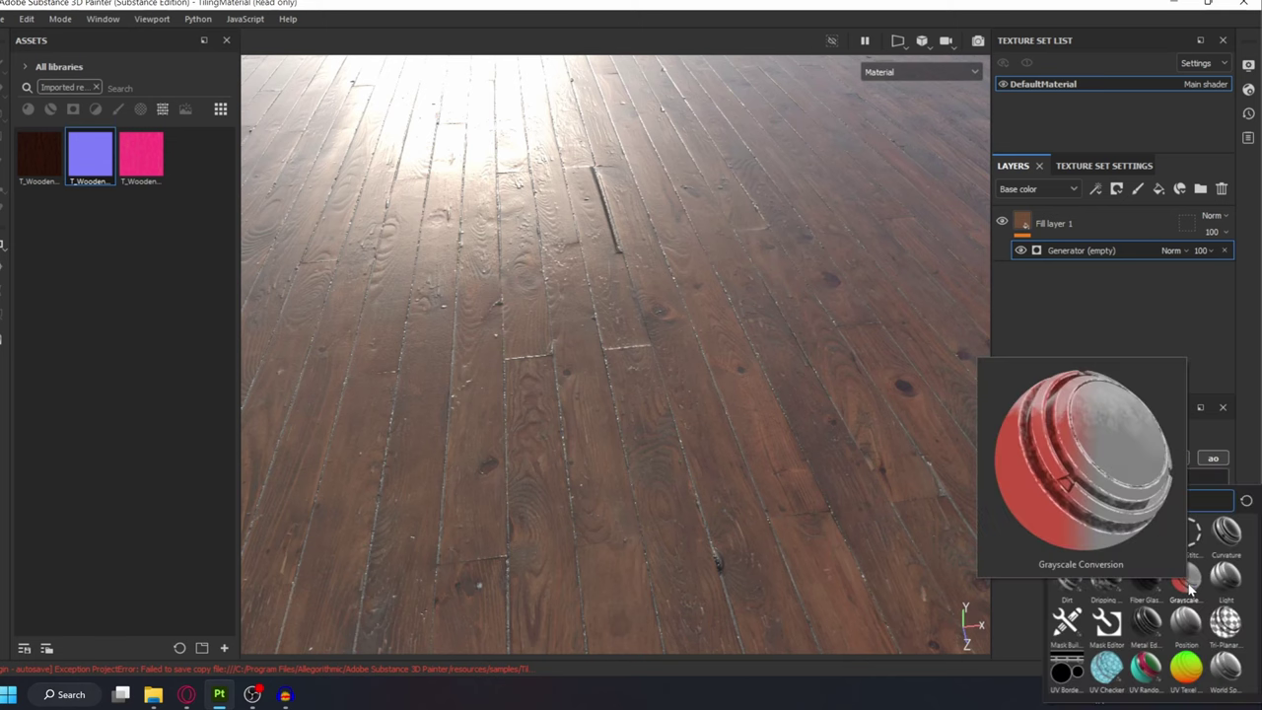
click(1189, 586)
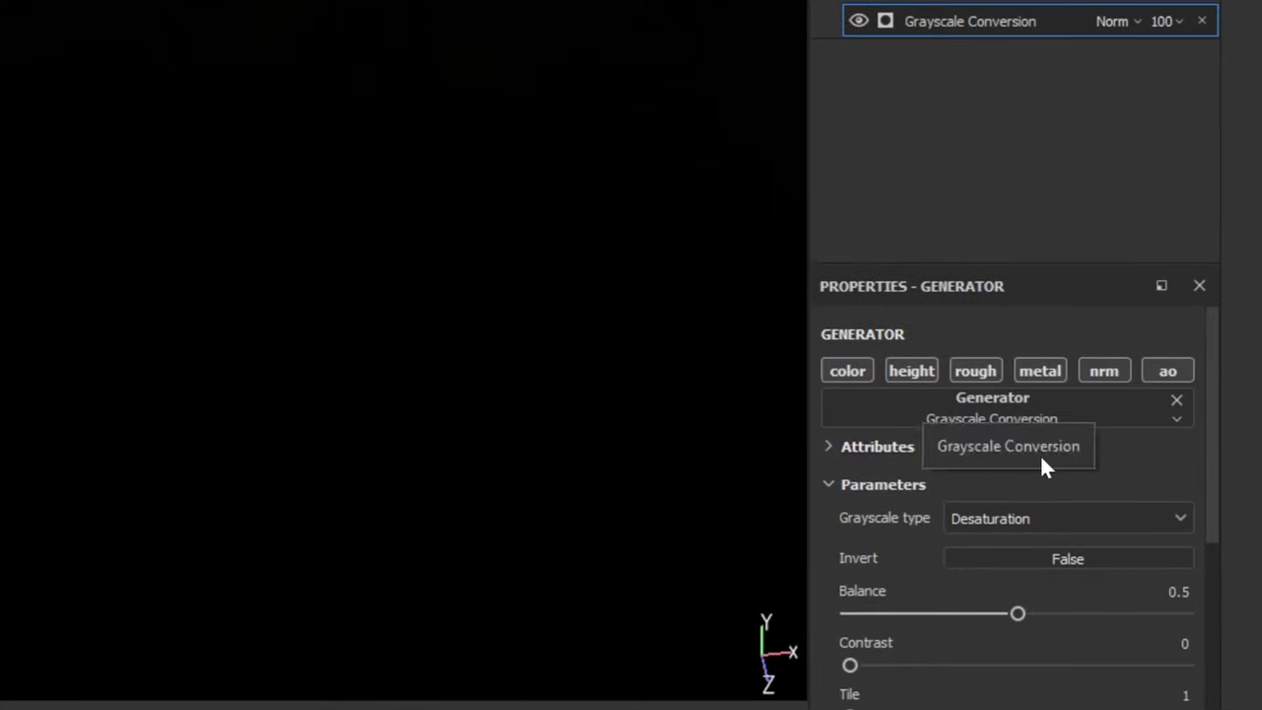
click(843, 371)
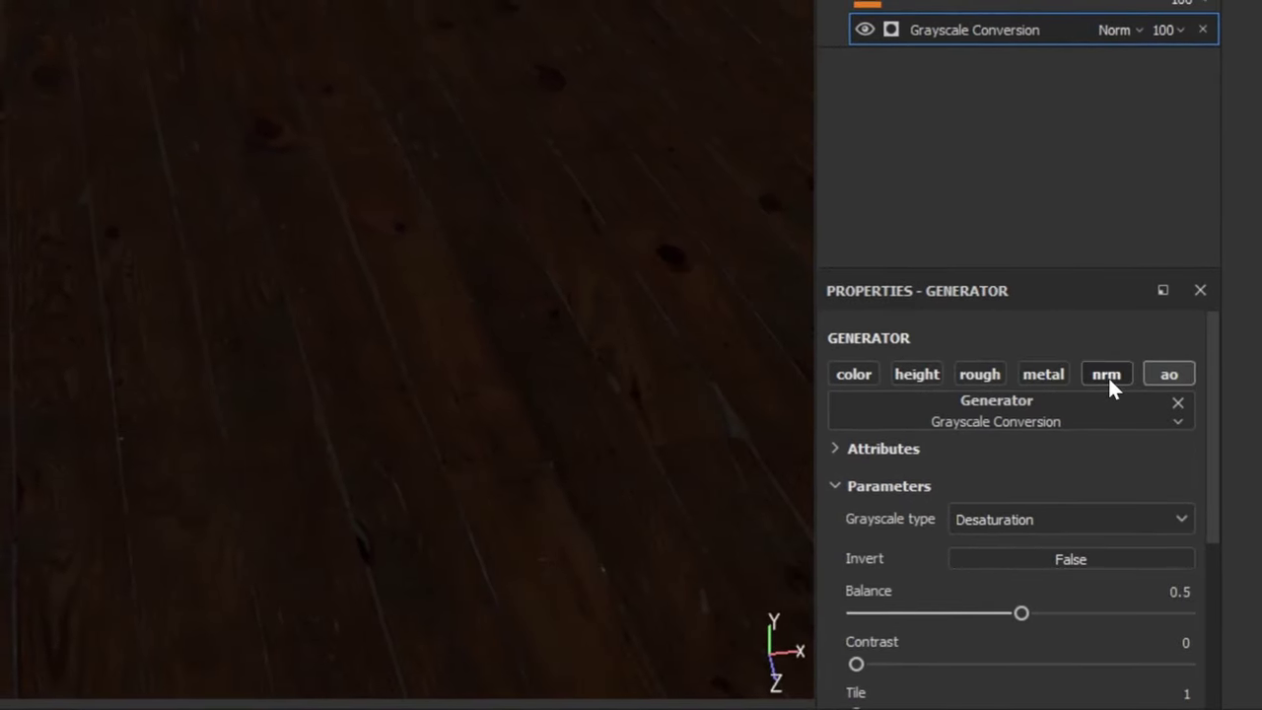
Step: Use the ORDp texture as the generator source, converting from its Red channel
scroll(1107, 384, down, 1)
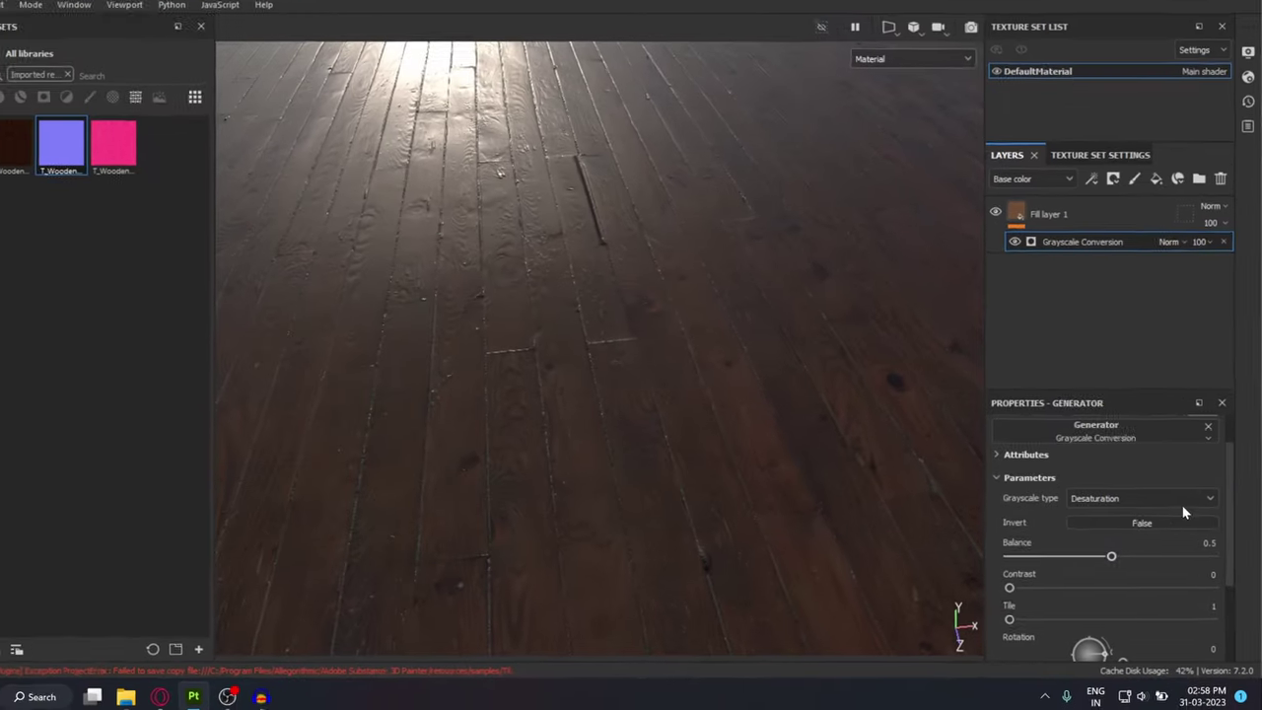
scroll(1118, 538, down, 2)
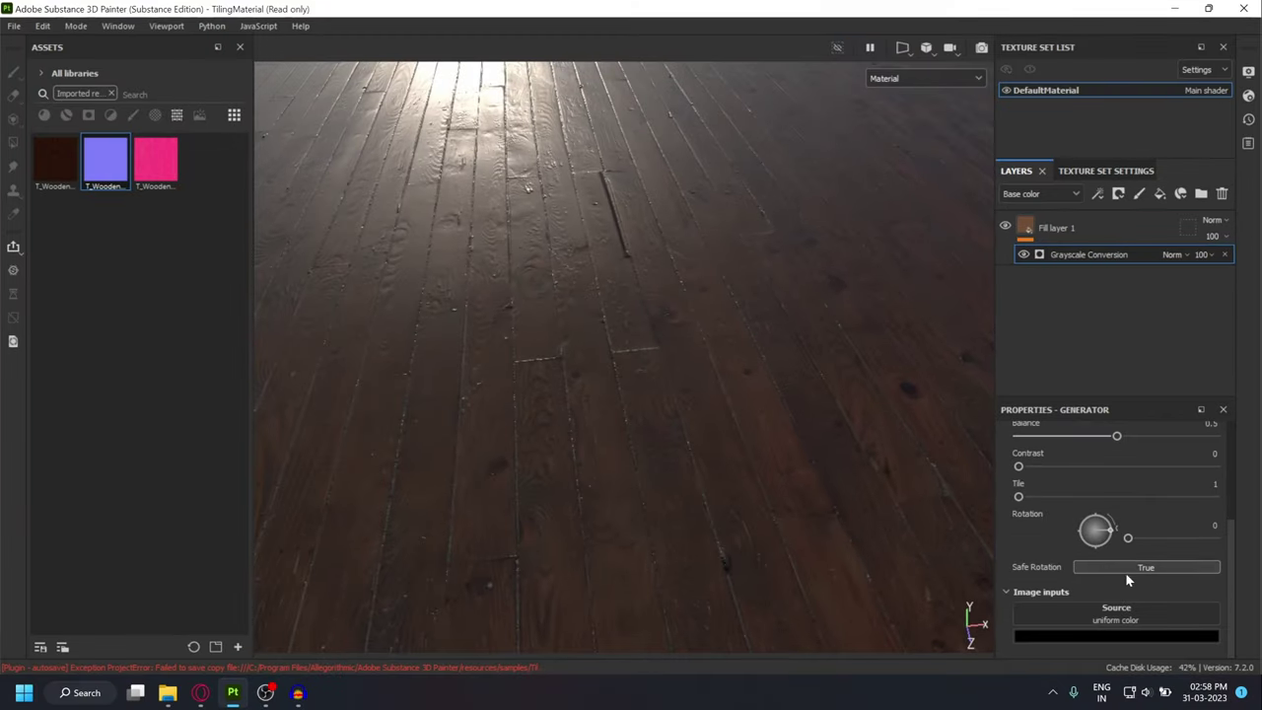
drag(162, 162, 1174, 623)
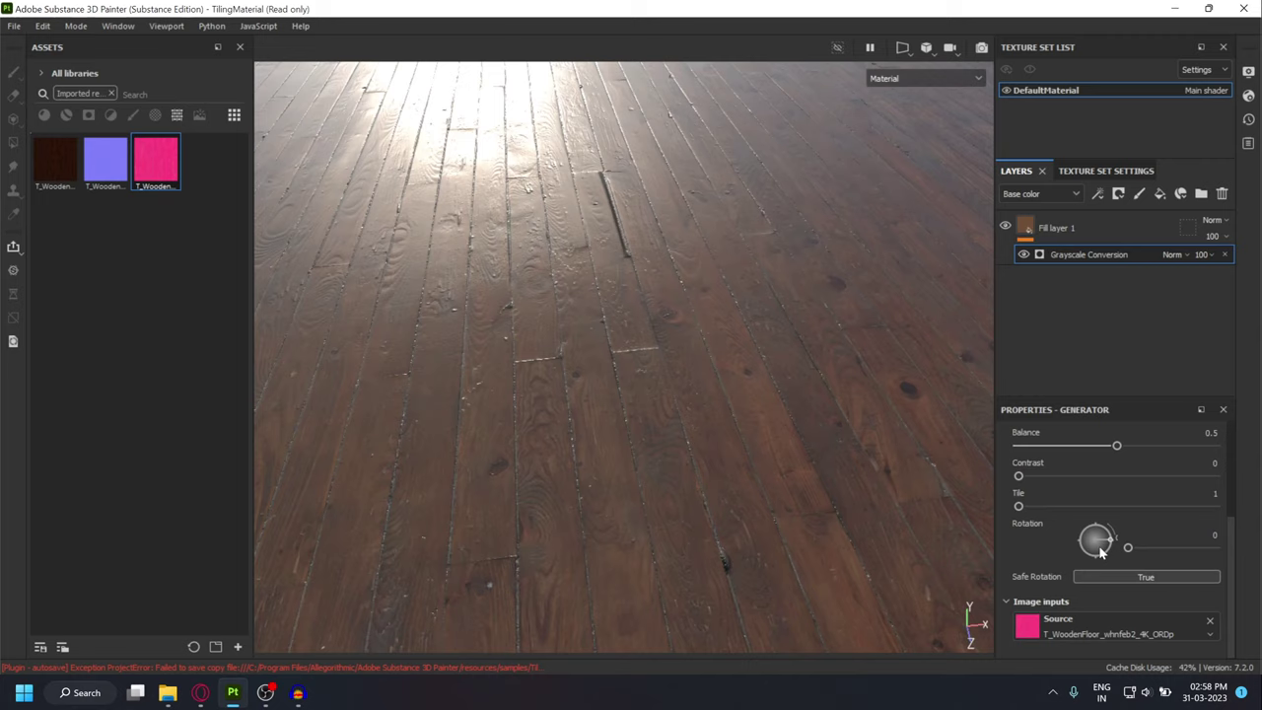
scroll(1112, 549, up, 5)
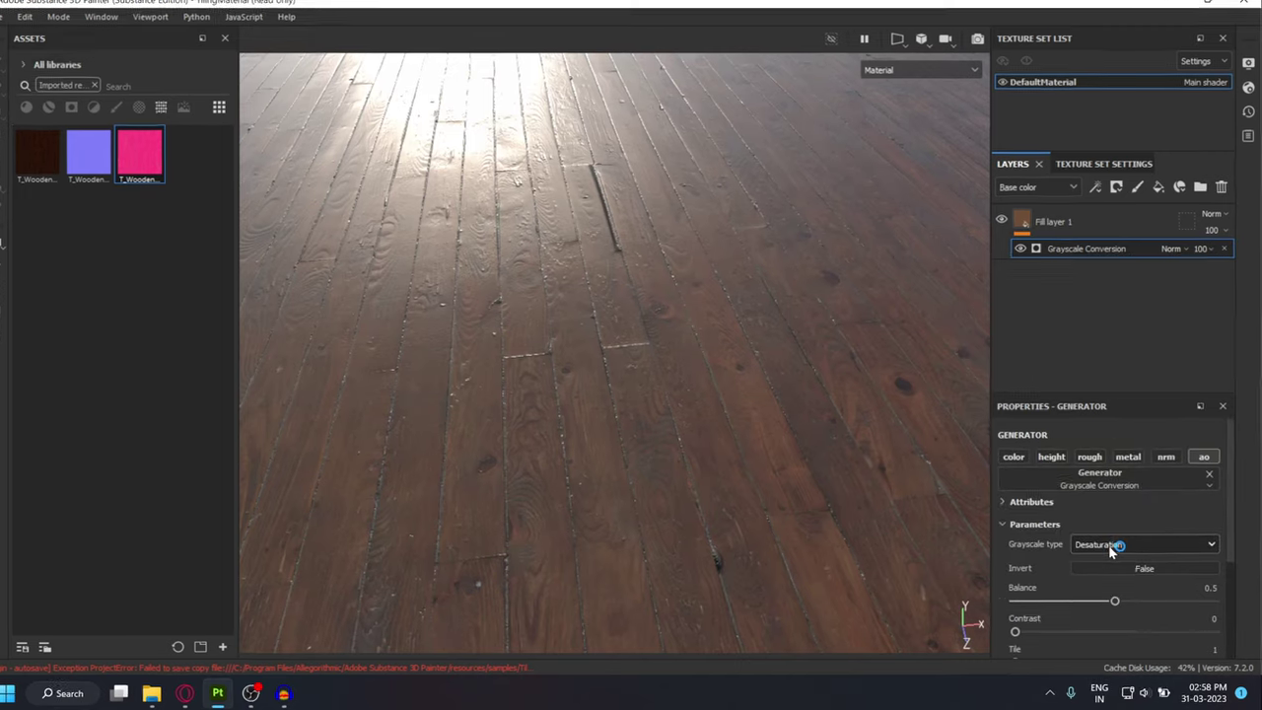
click(1112, 544)
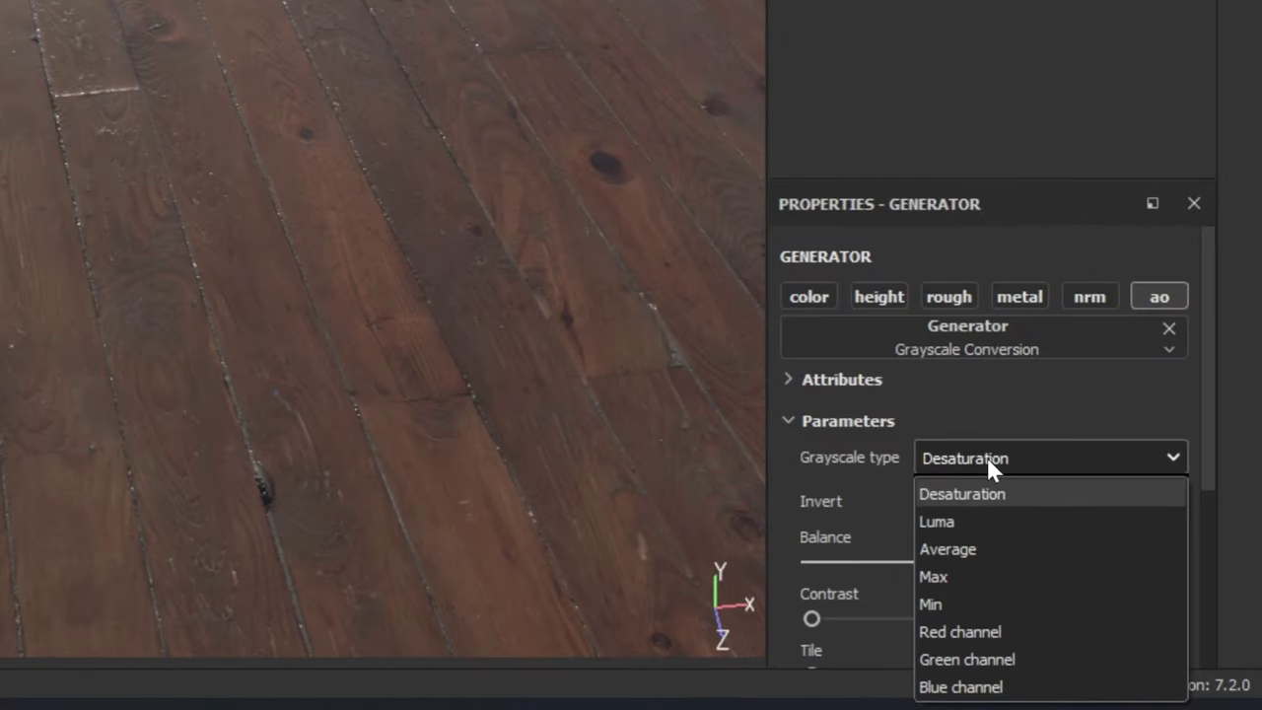
click(987, 631)
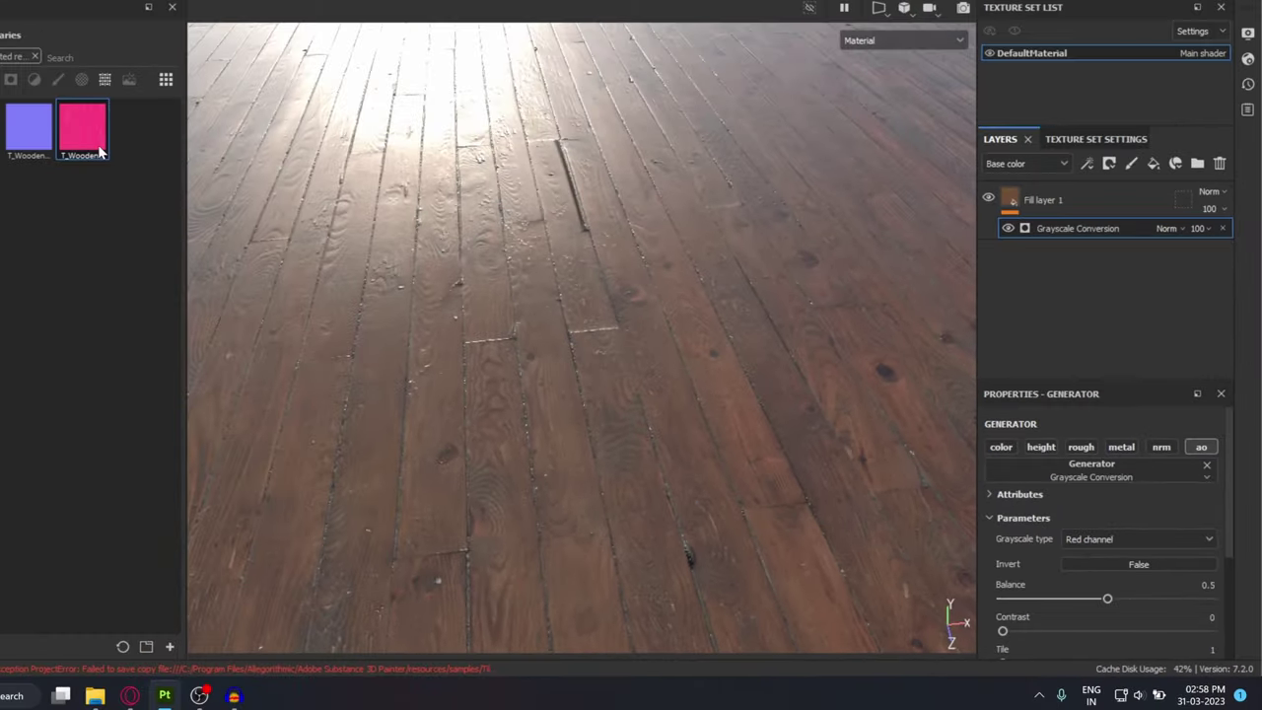
Step: View the Ambient occlusion channel, toggle the generator to compare, then return to Material view
mouse_move(100, 151)
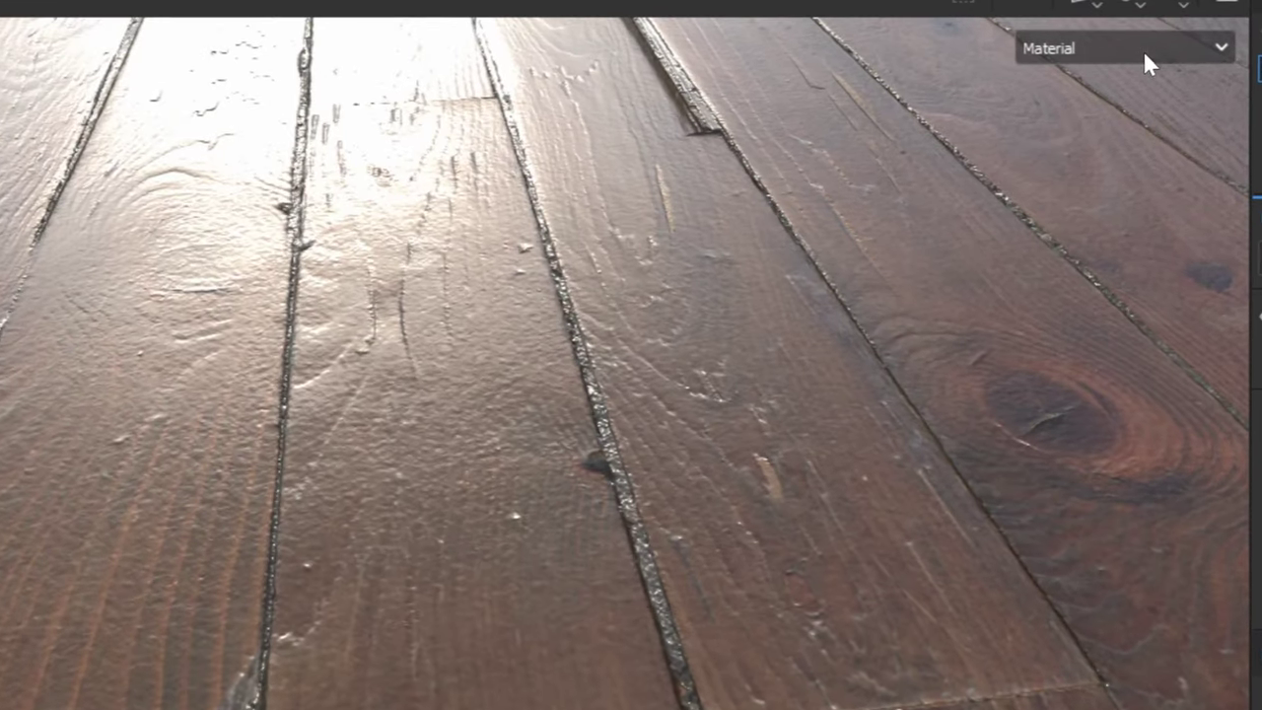
click(937, 78)
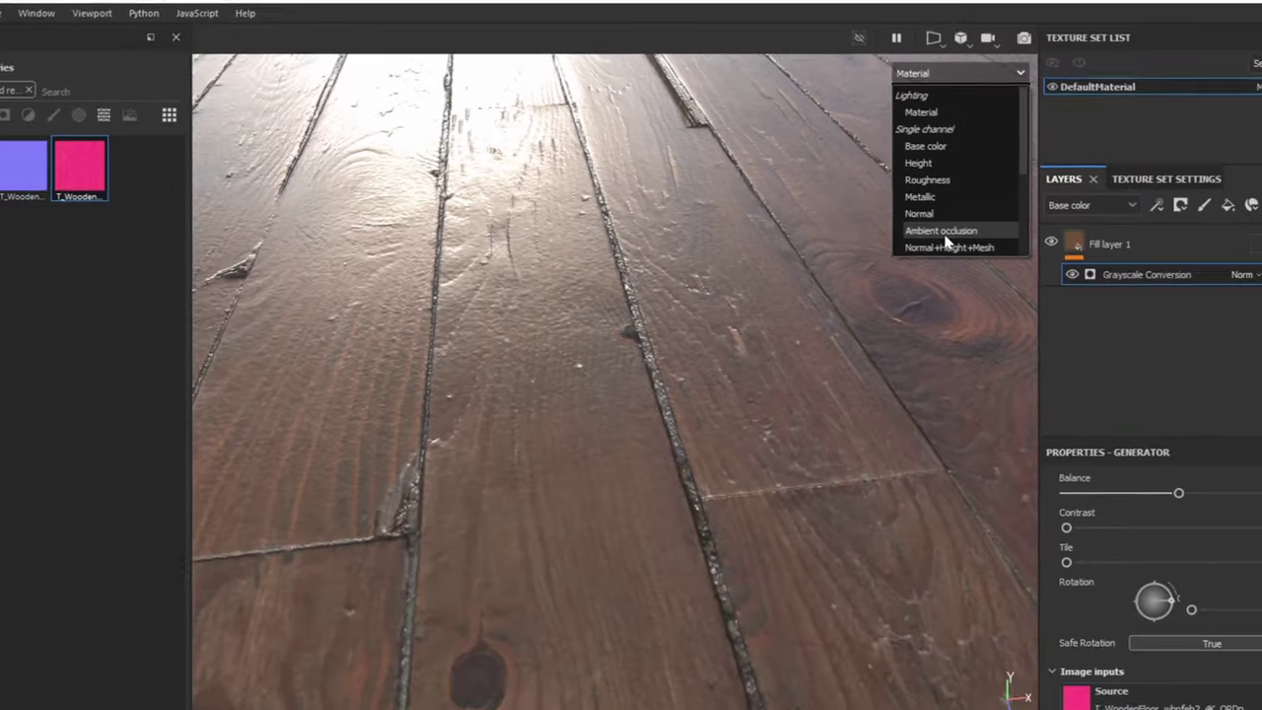
click(1096, 300)
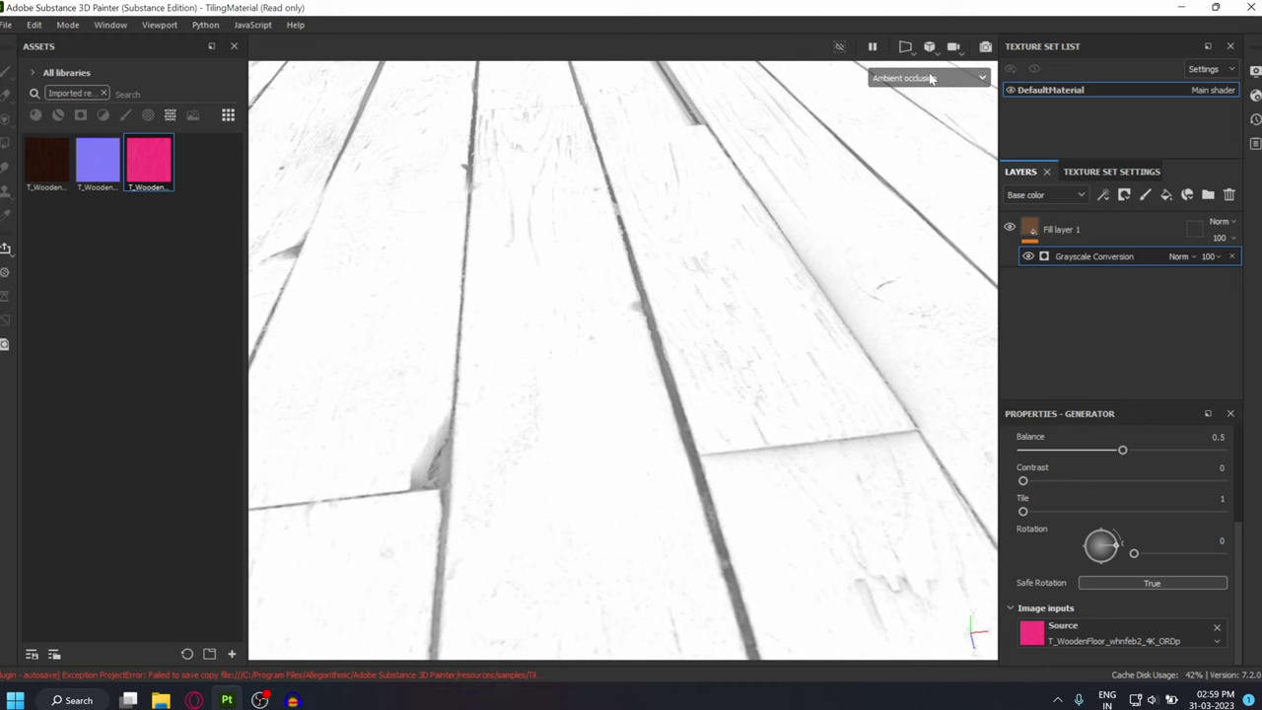
click(1036, 259)
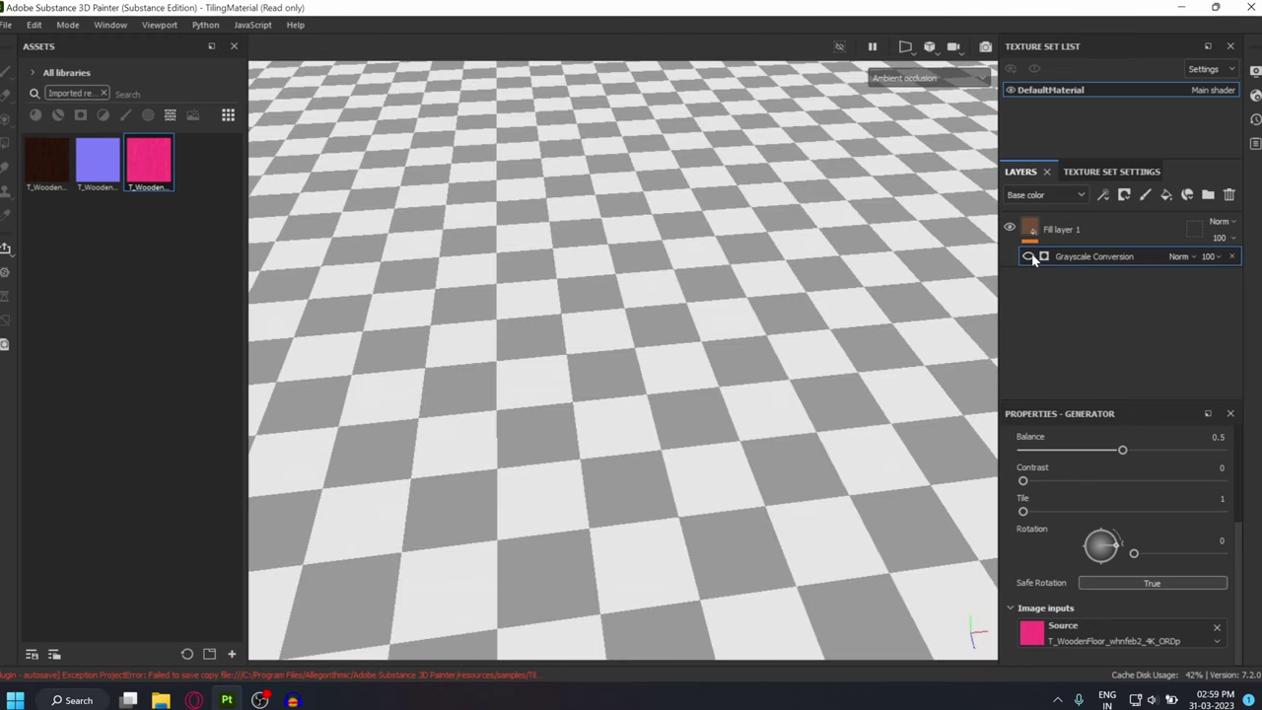
click(1030, 257)
click(1029, 256)
click(1029, 256)
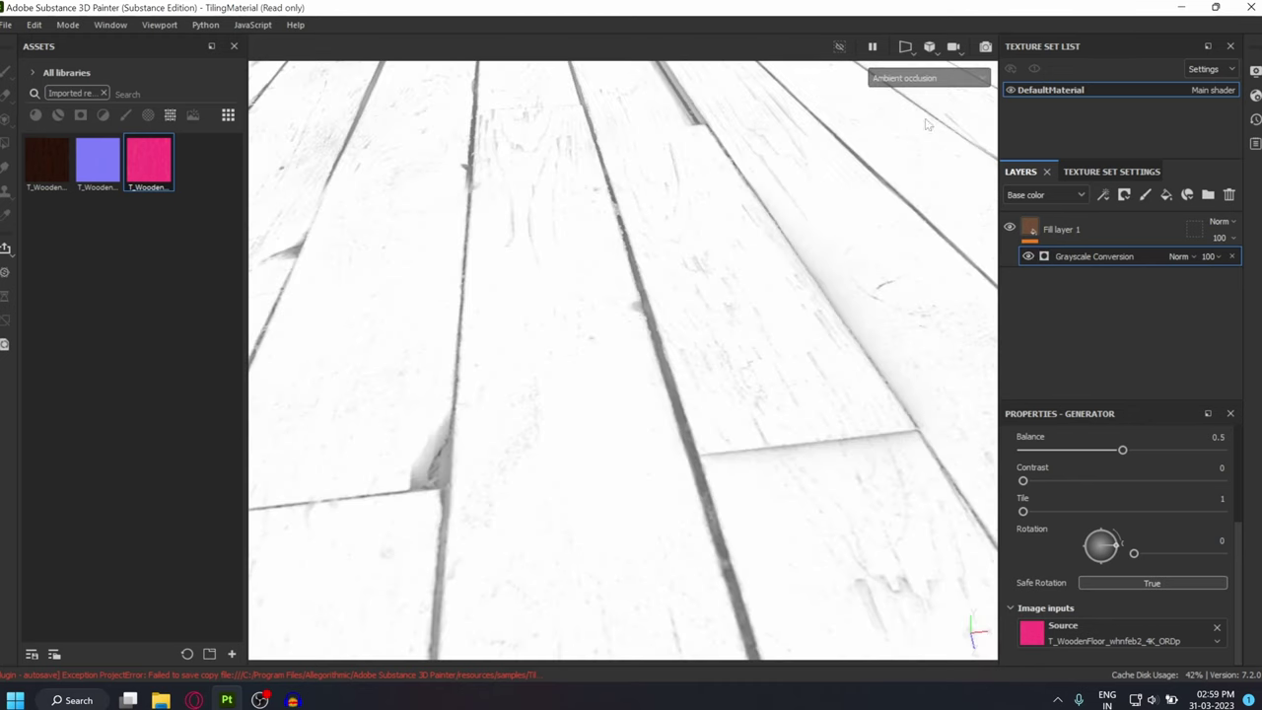
click(927, 78)
click(895, 112)
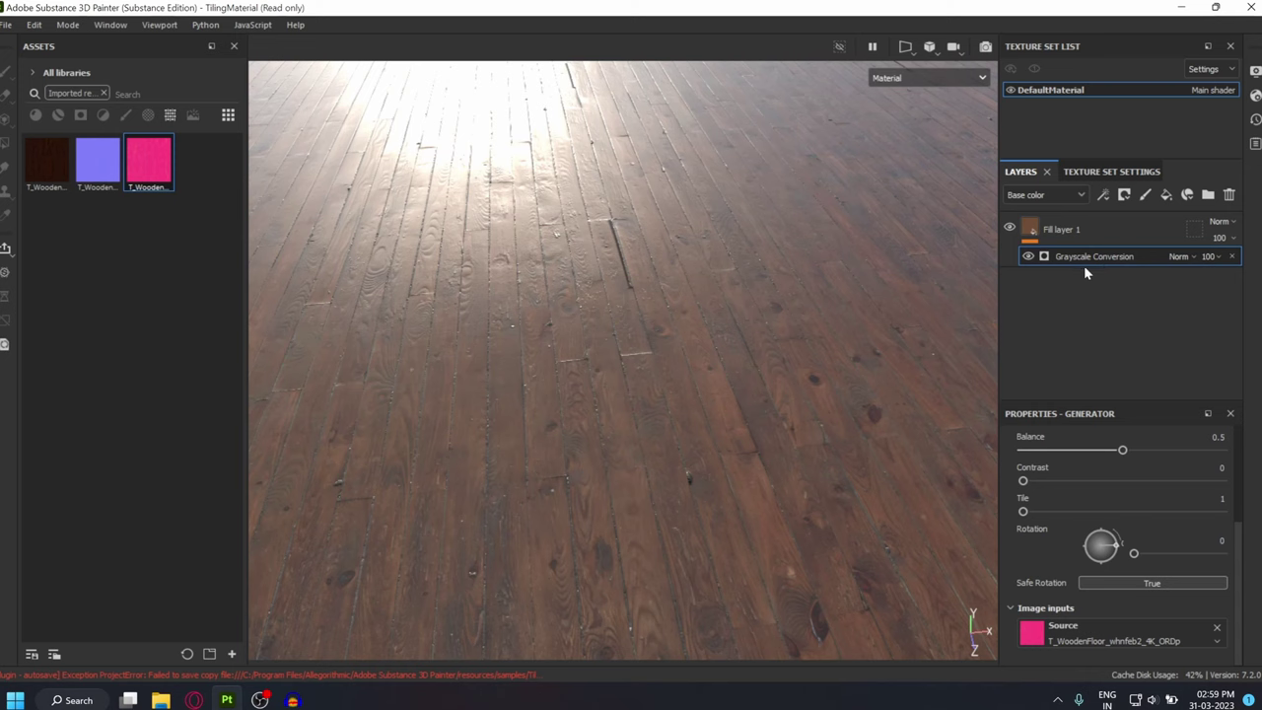
Step: Duplicate the Grayscale Conversion and make it drive roughness from the Green channel
key(ctrl+d)
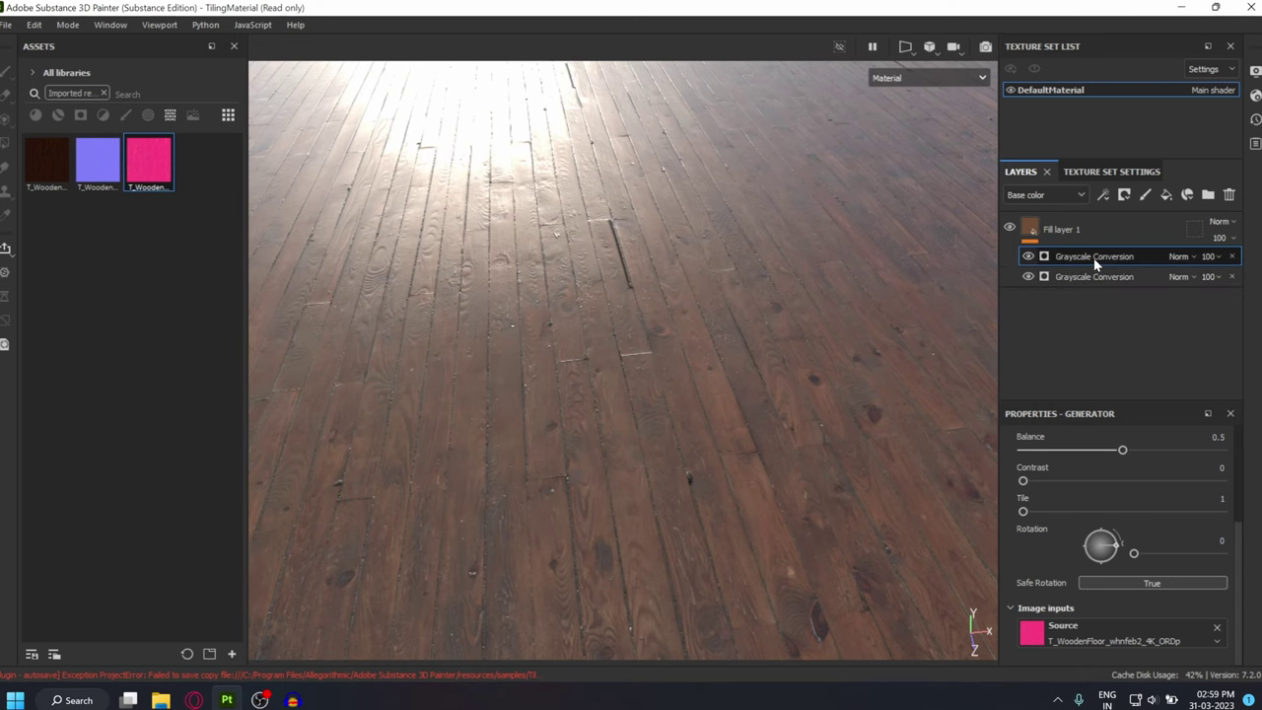
scroll(1203, 473, up, 3)
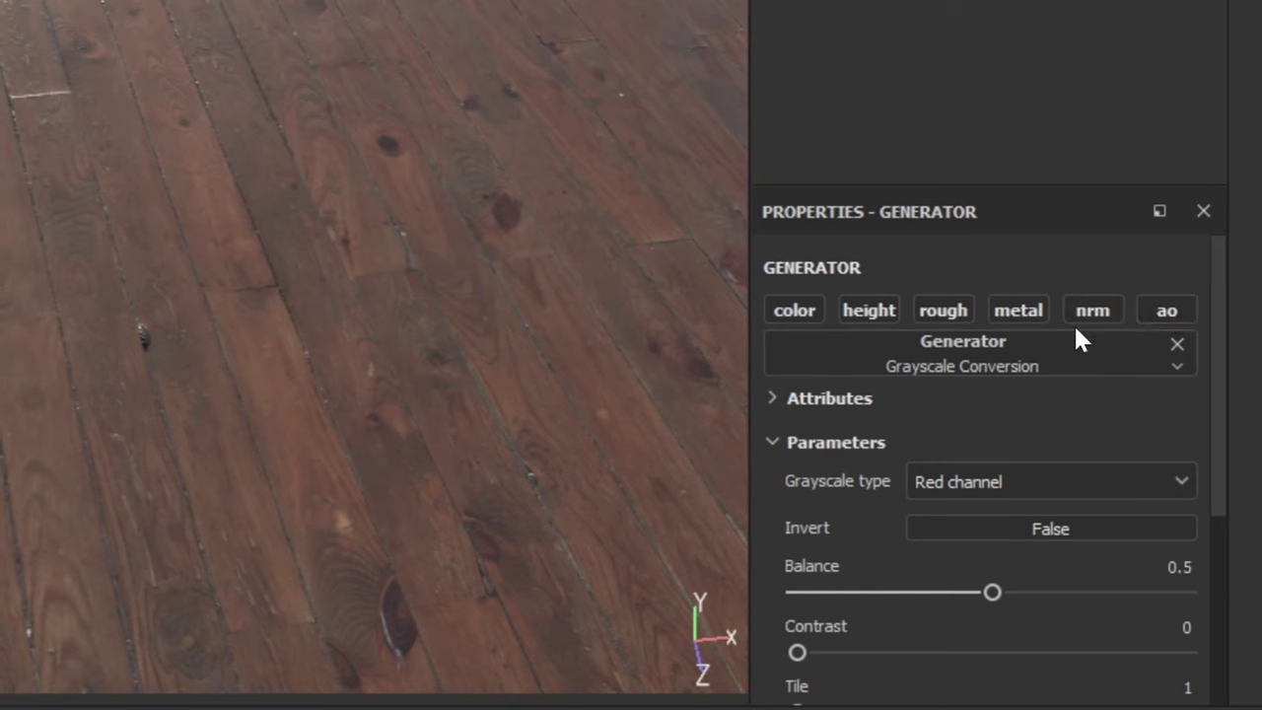
click(943, 318)
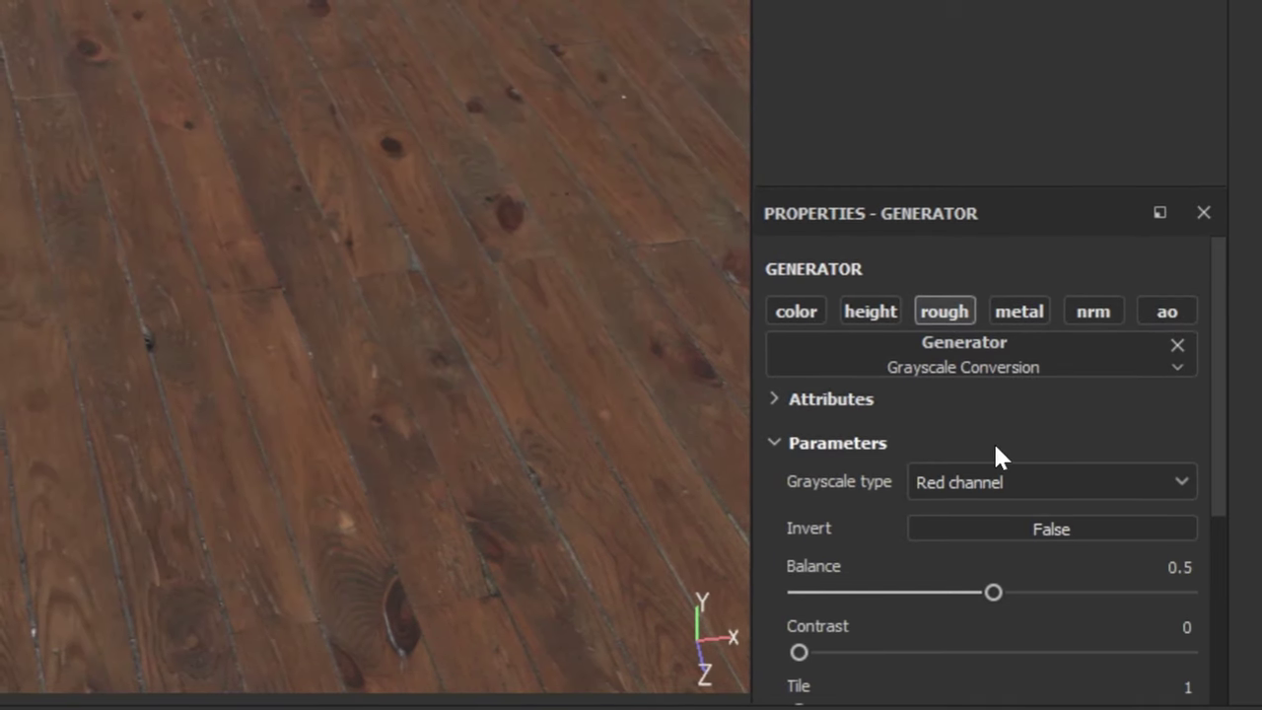
scroll(1016, 375, down, 1)
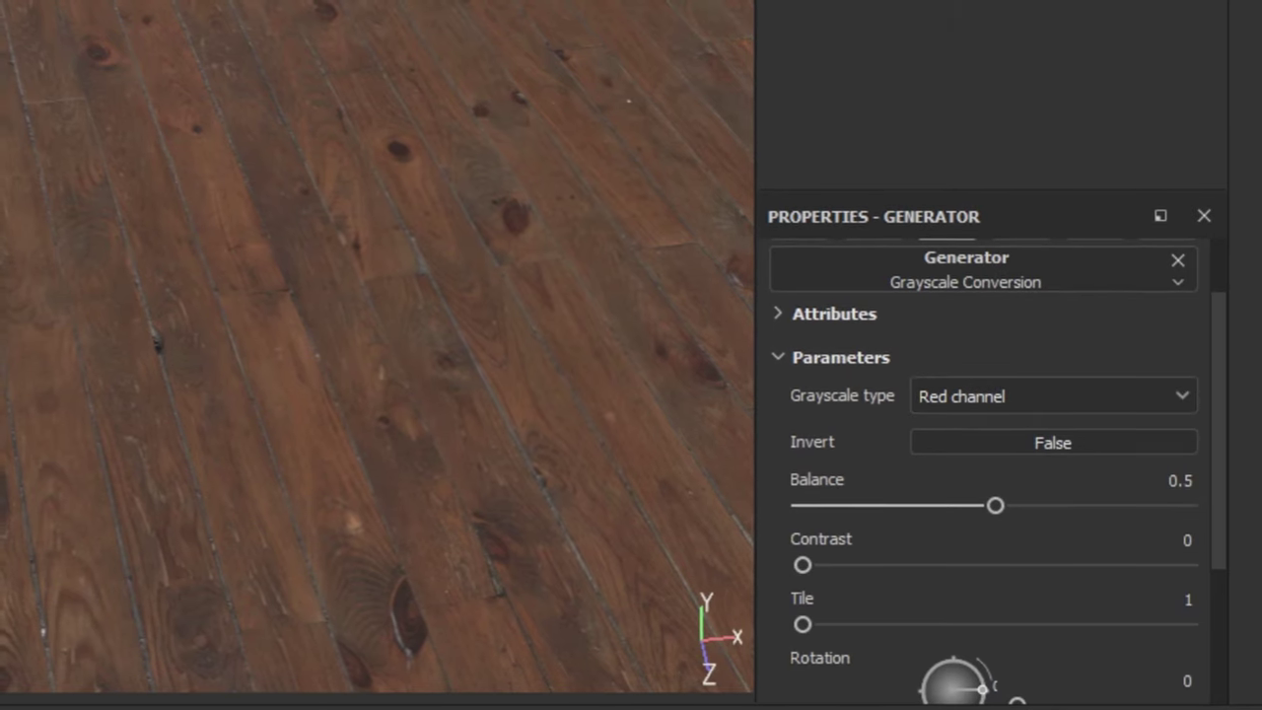
click(1041, 394)
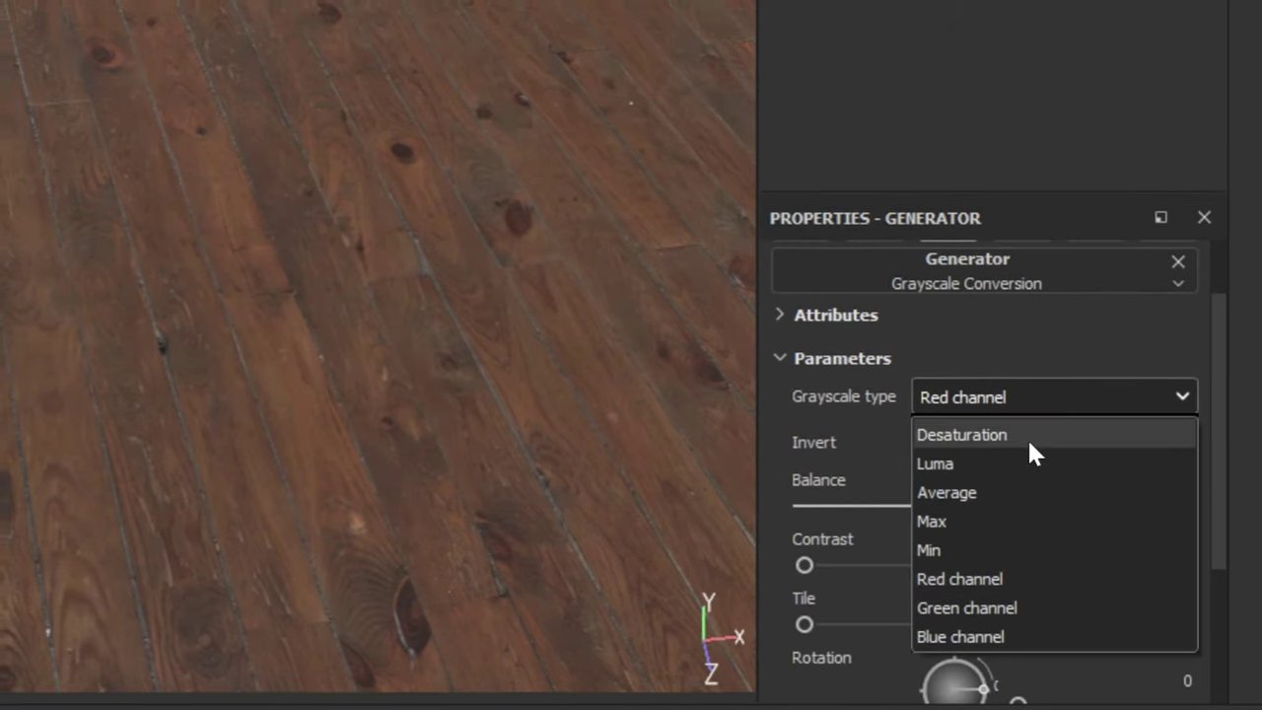
click(979, 608)
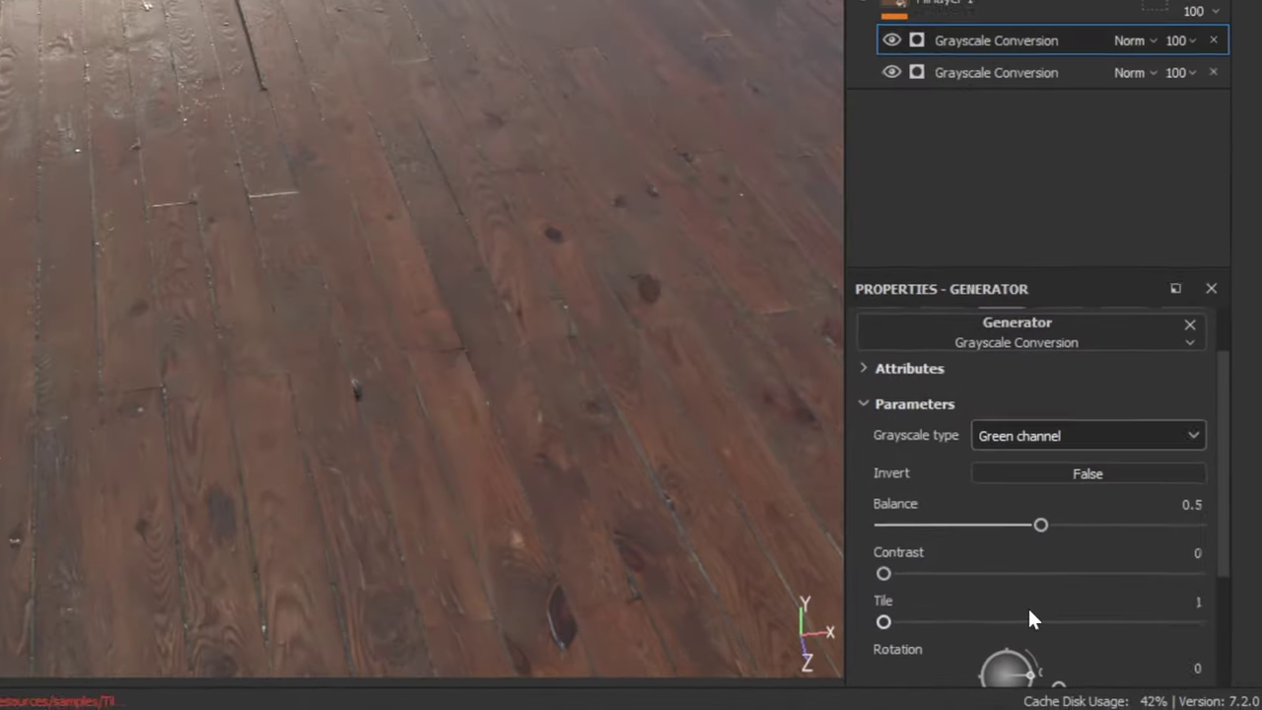
alt+drag(590, 436, 641, 285)
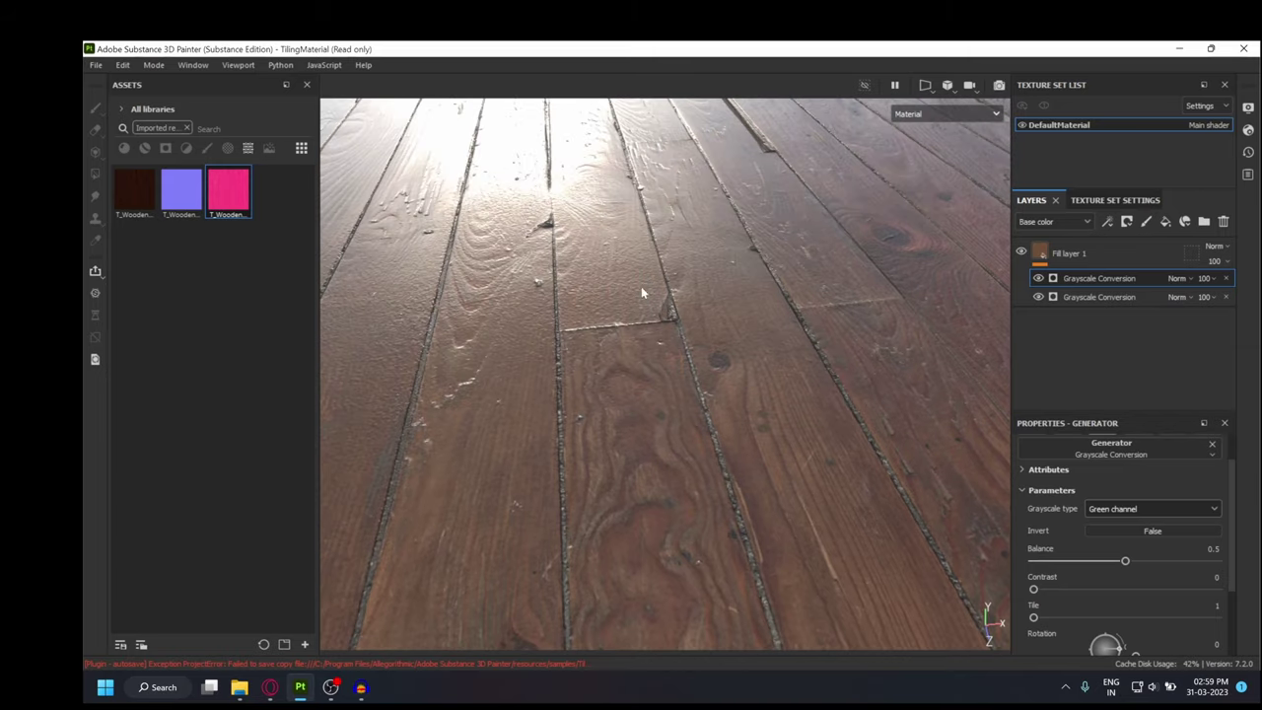
click(1038, 279)
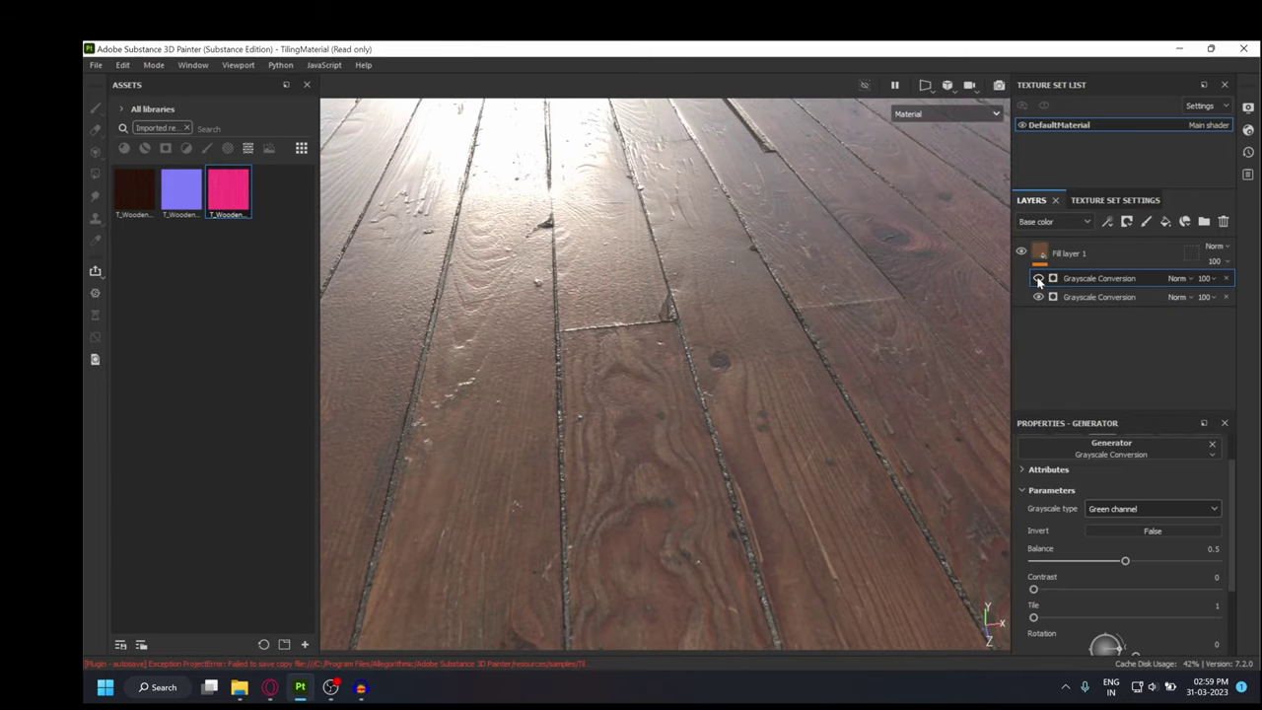
click(1038, 280)
click(1038, 280)
click(1038, 280)
click(948, 114)
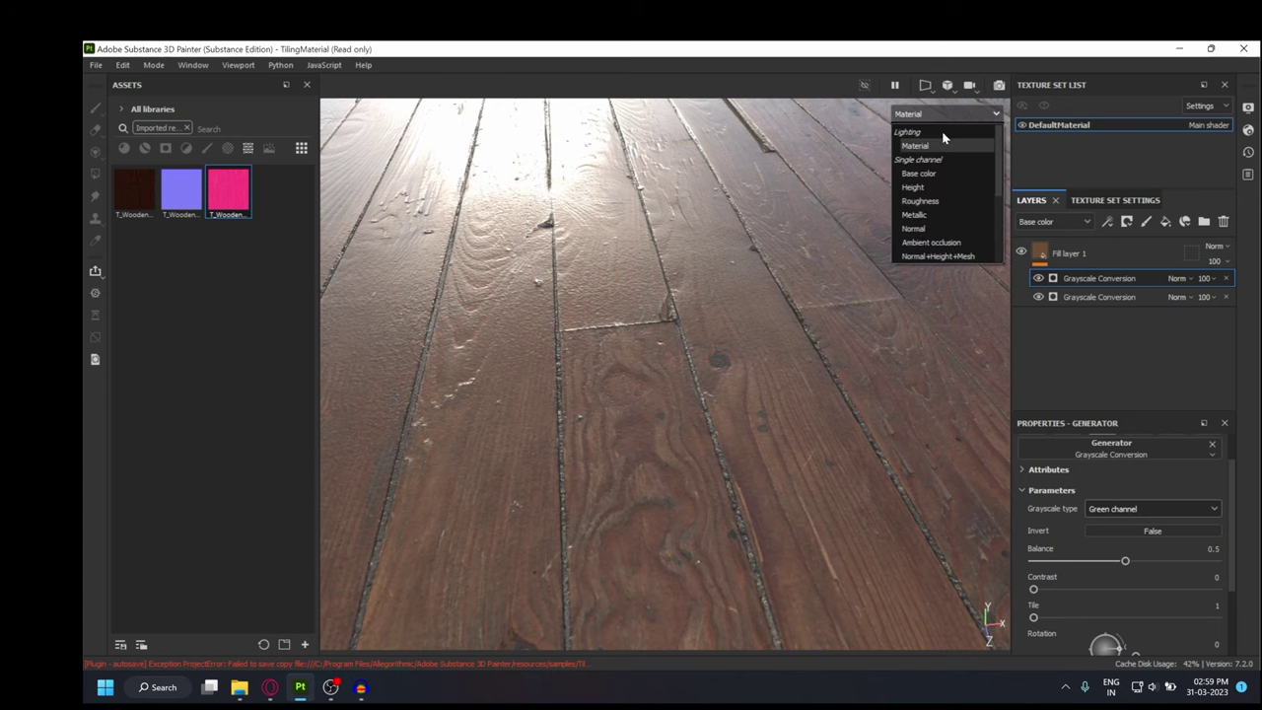
click(934, 201)
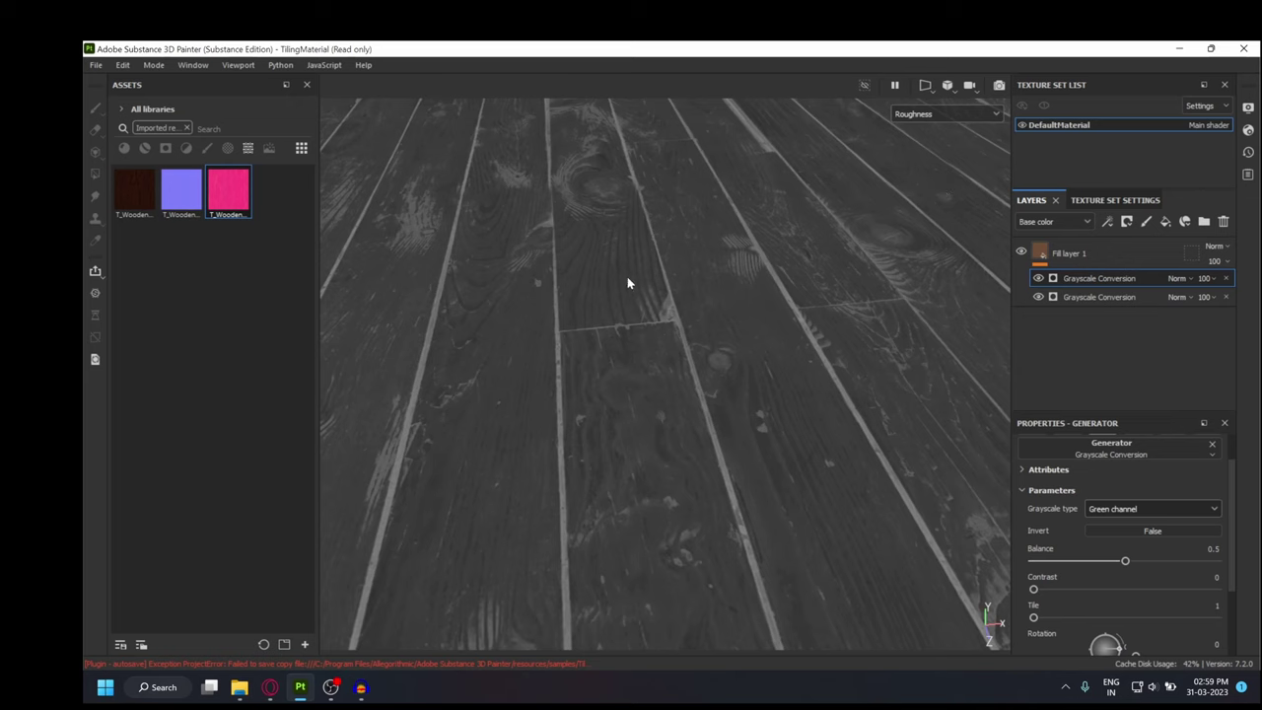
click(1038, 279)
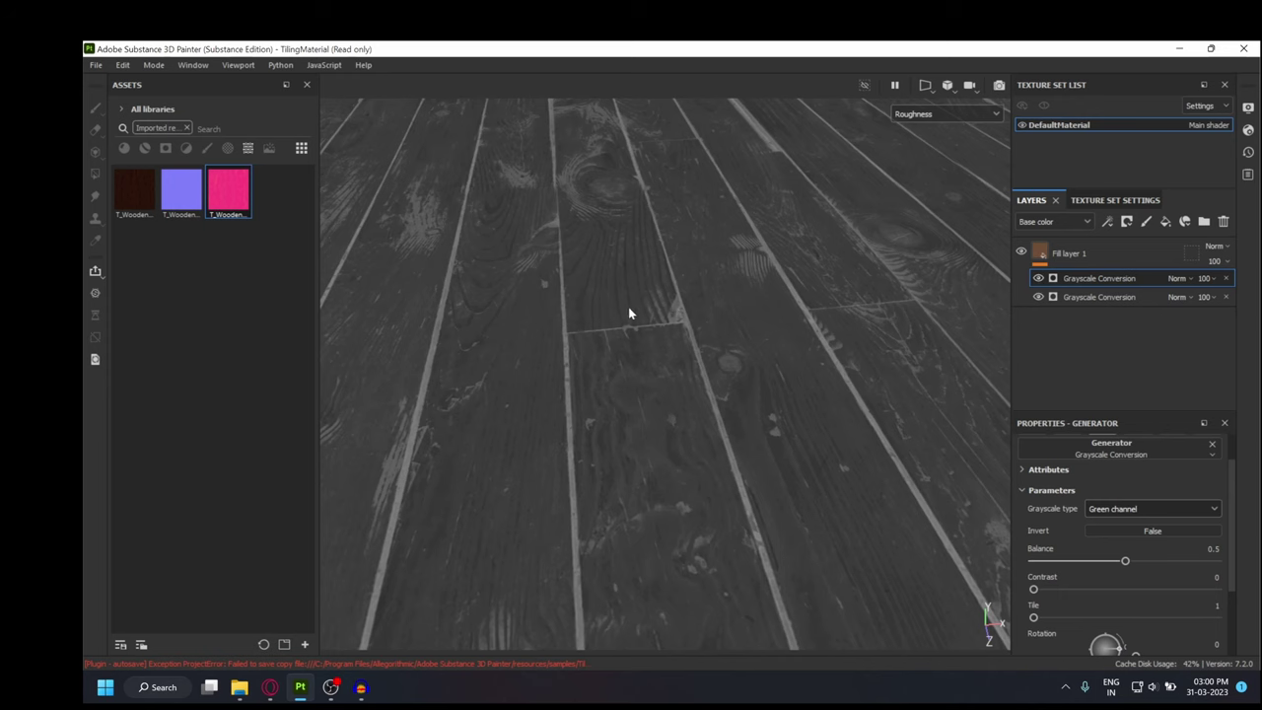
scroll(650, 313, down, 5)
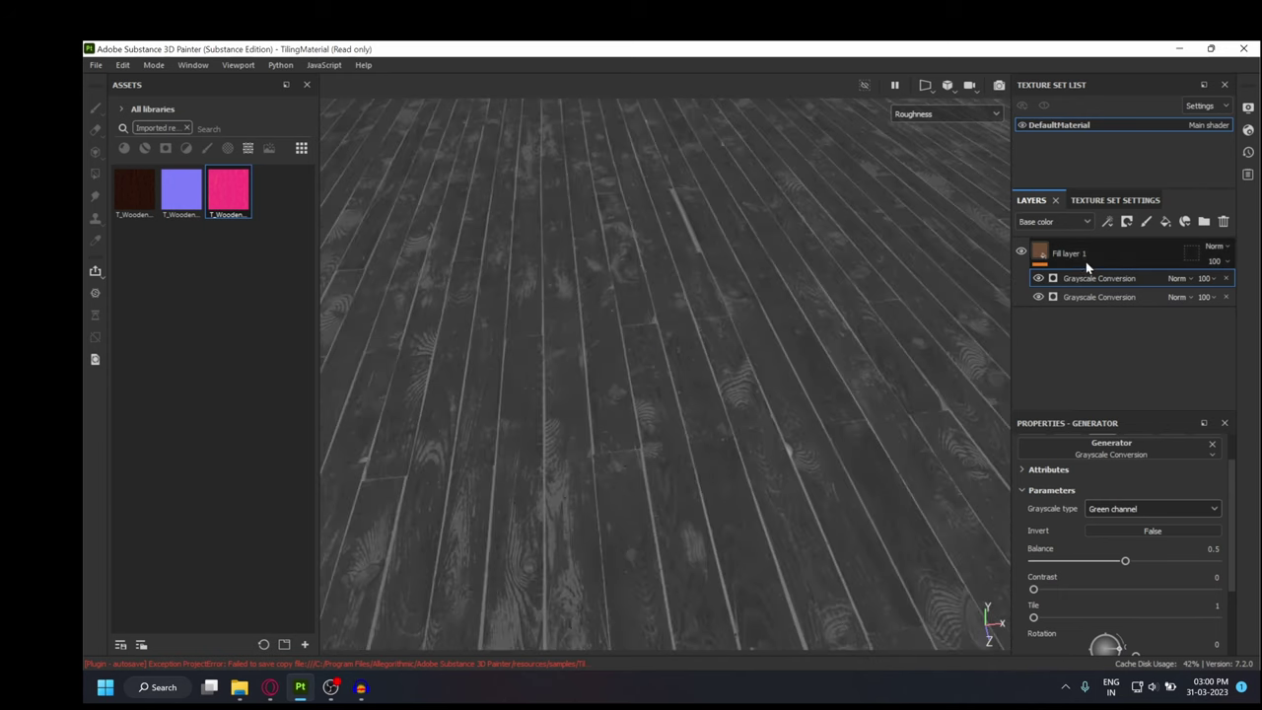
click(934, 113)
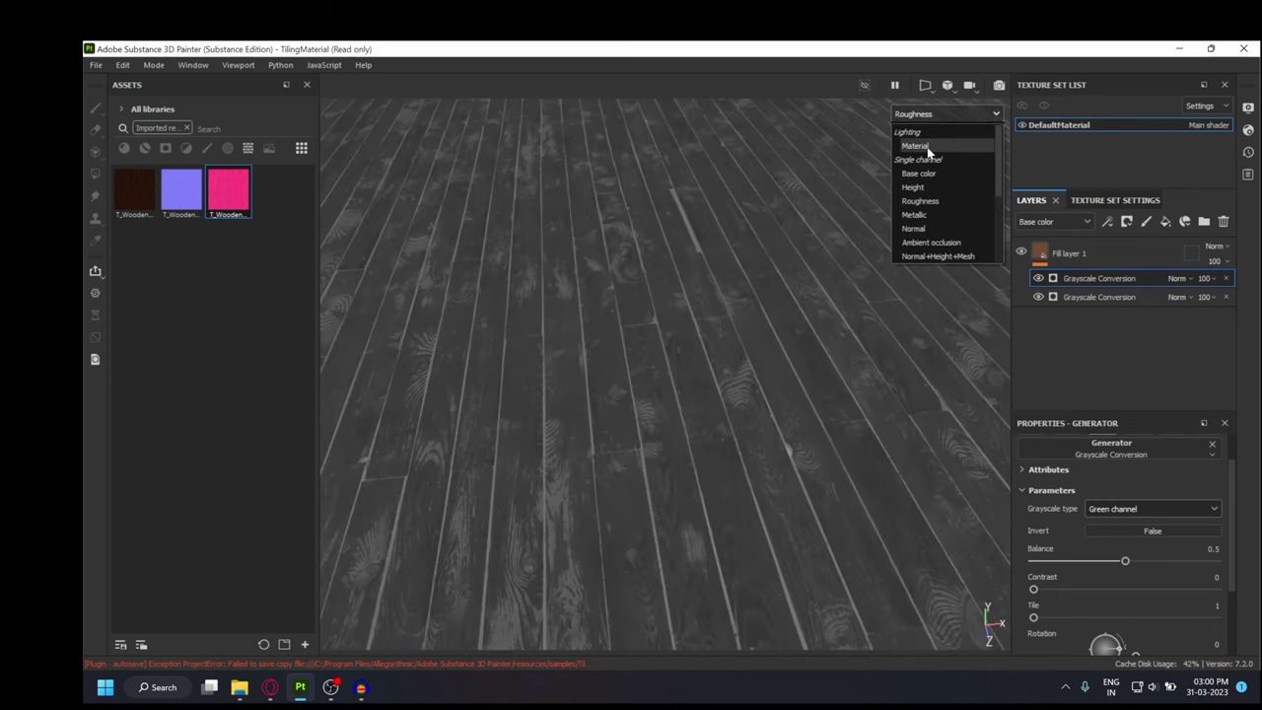
click(927, 150)
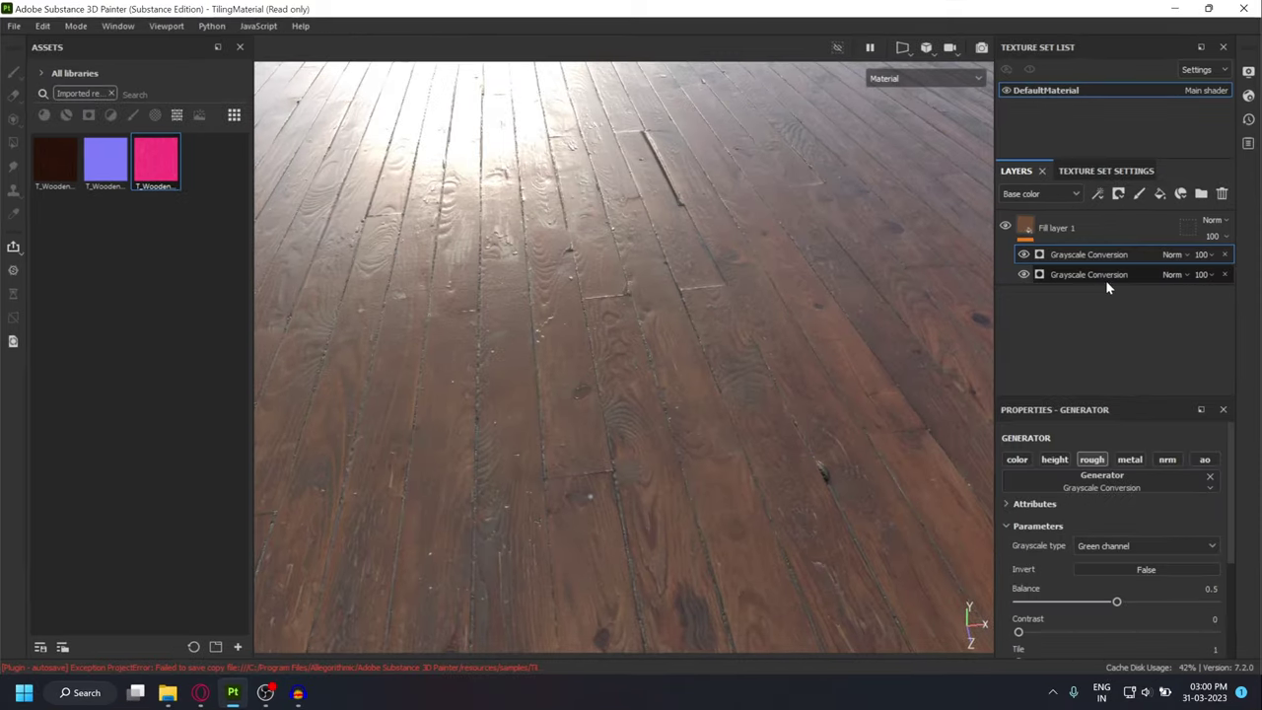
Step: Duplicate the Grayscale Conversion again, set it to Blue channel and make it drive height
key(ctrl+d)
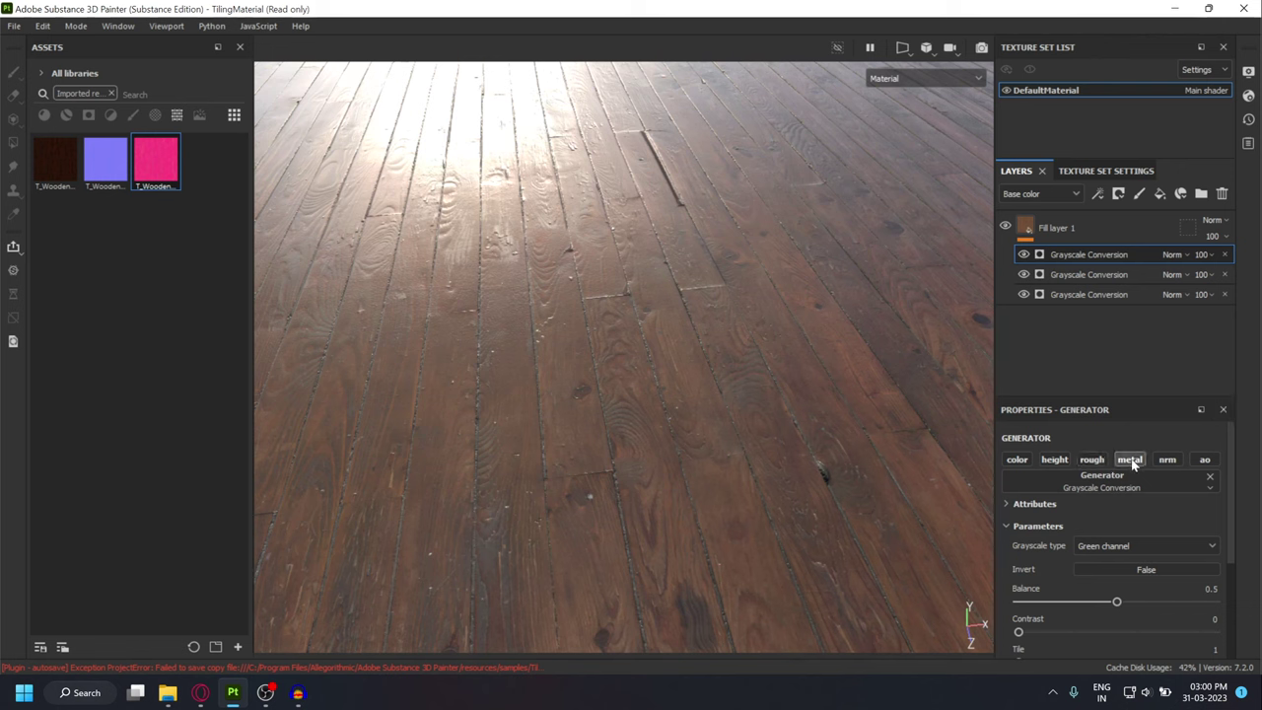
scroll(1164, 428, down, 2)
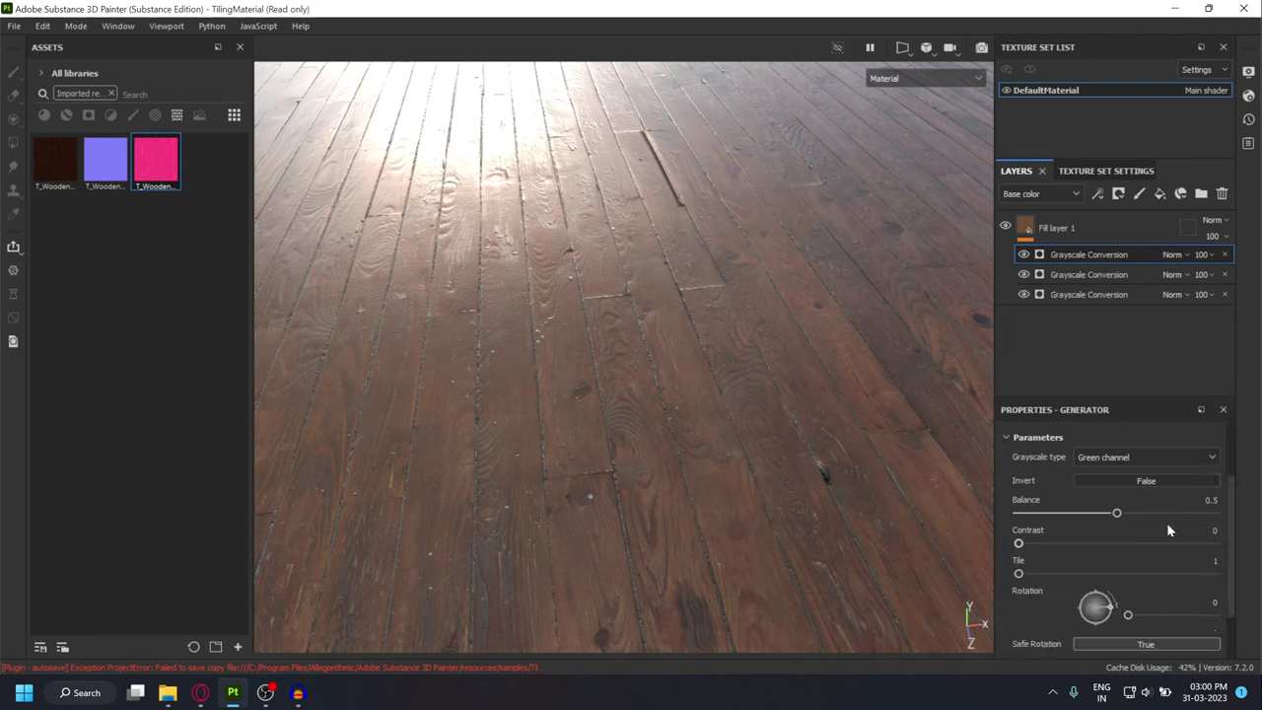
click(1147, 458)
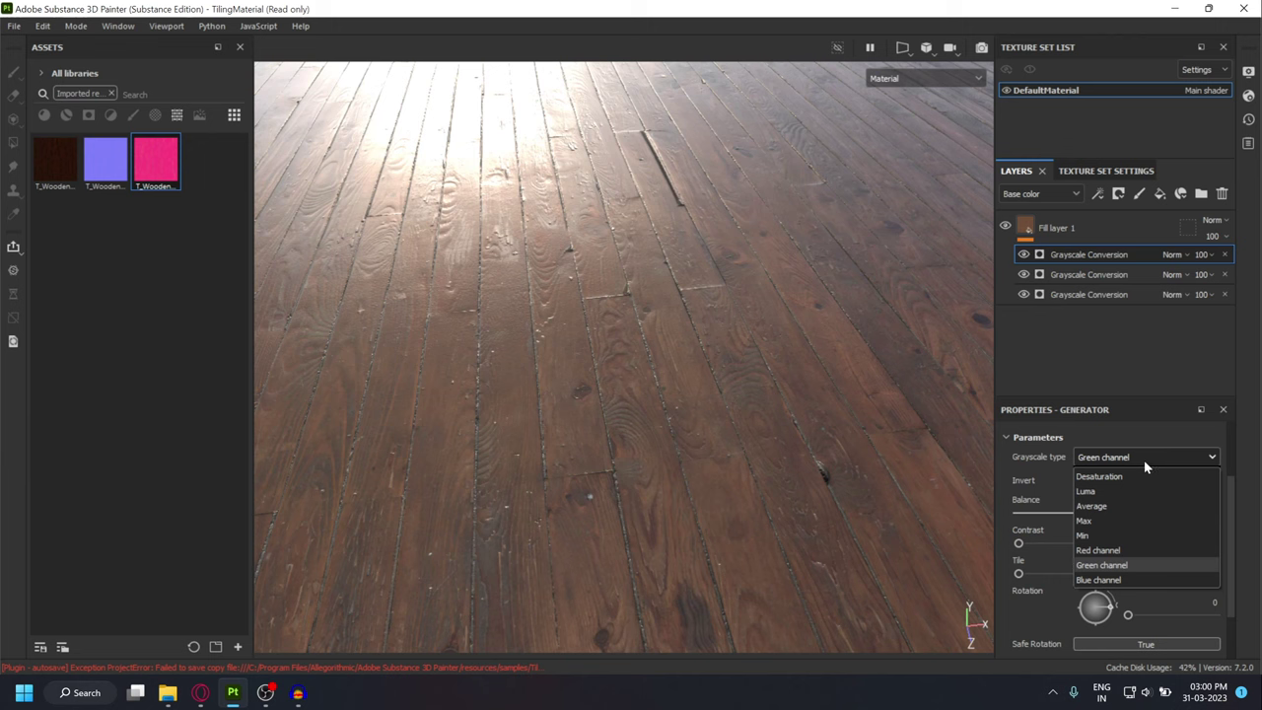
click(1114, 580)
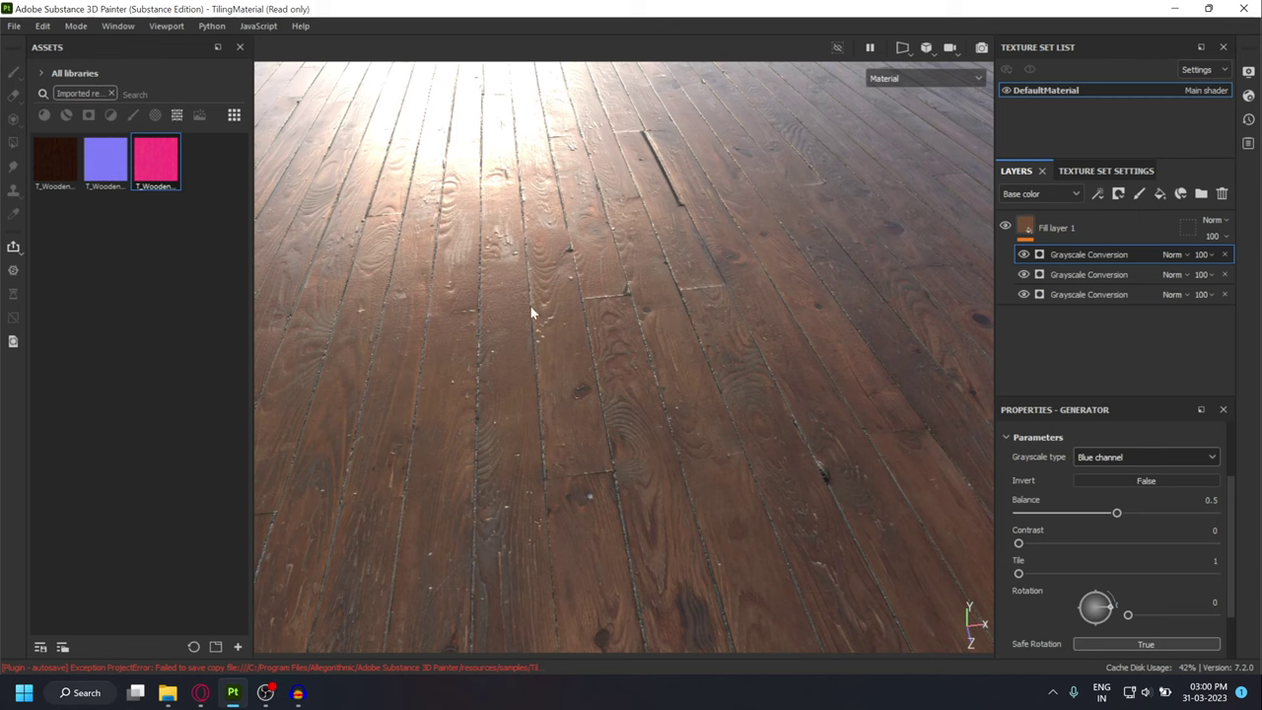
click(1148, 454)
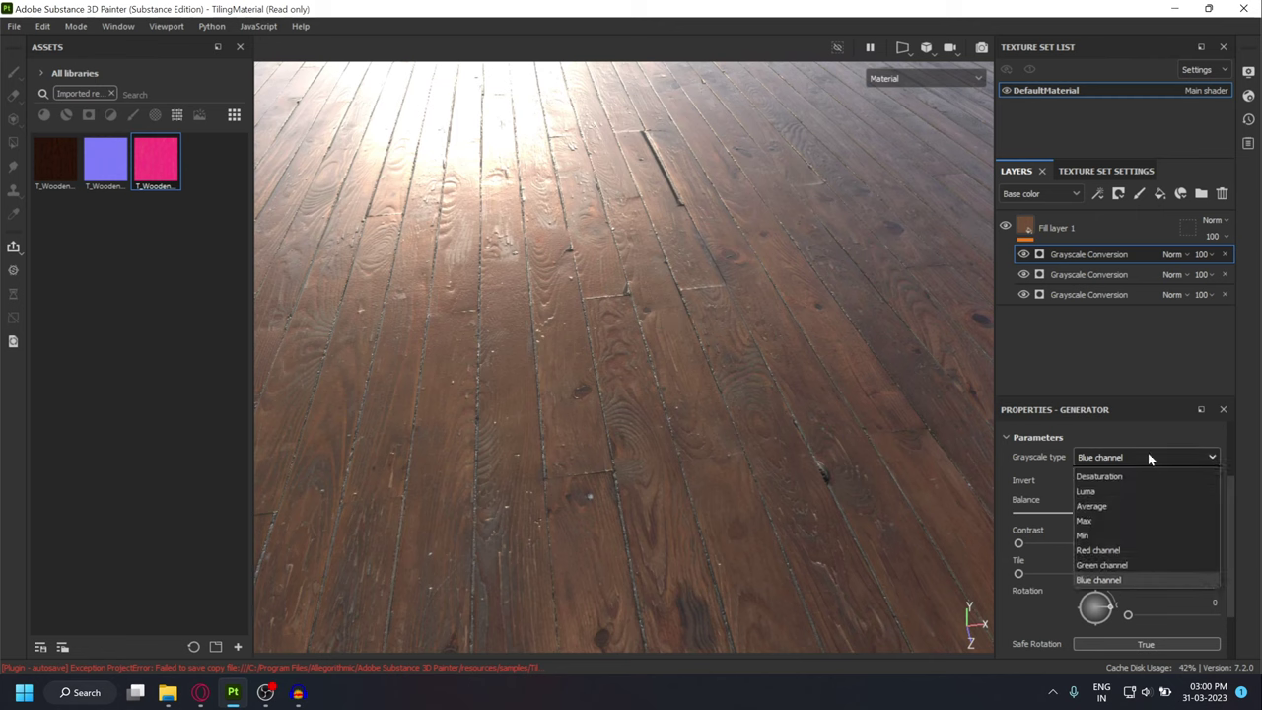
click(1153, 453)
scroll(1172, 472, up, 3)
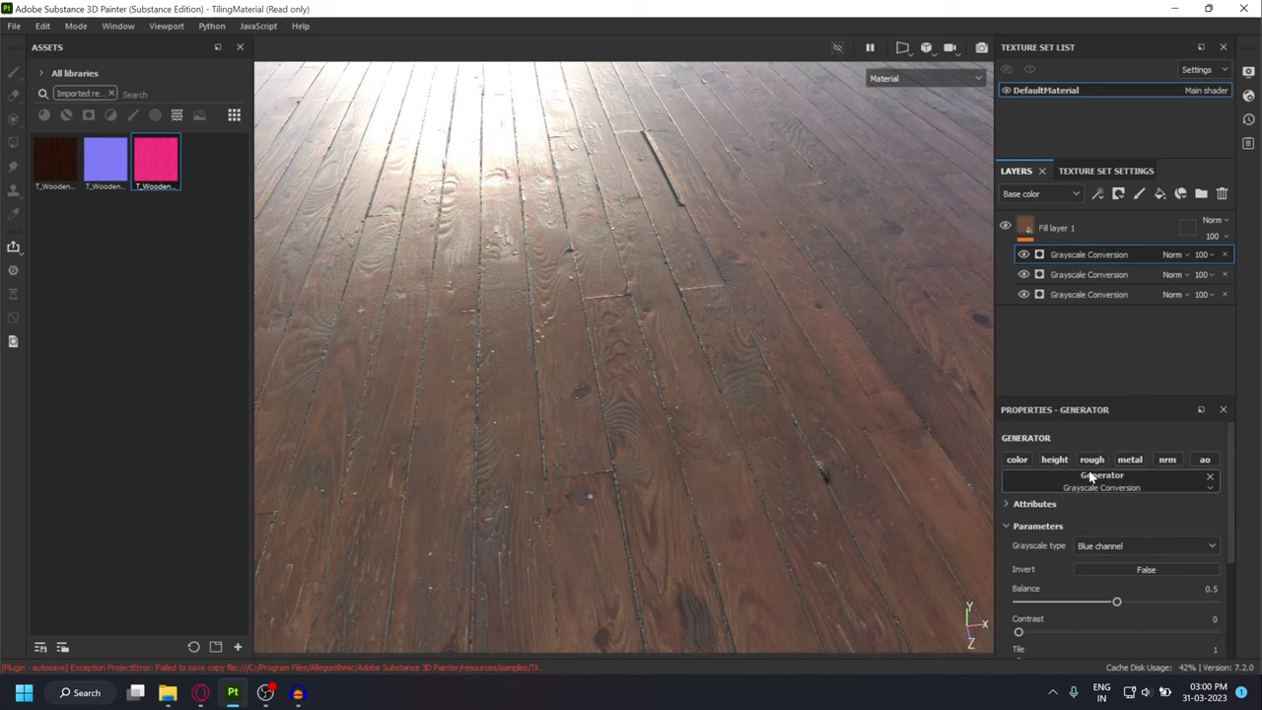
click(1055, 460)
Step: Toggle the height conversion to compare the plank grooves, then select Fill layer 1
mouse_move(577, 383)
alt+mouse_down()
mouse_move(605, 346)
mouse_move(601, 330)
mouse_move(575, 399)
alt+mouse_up()
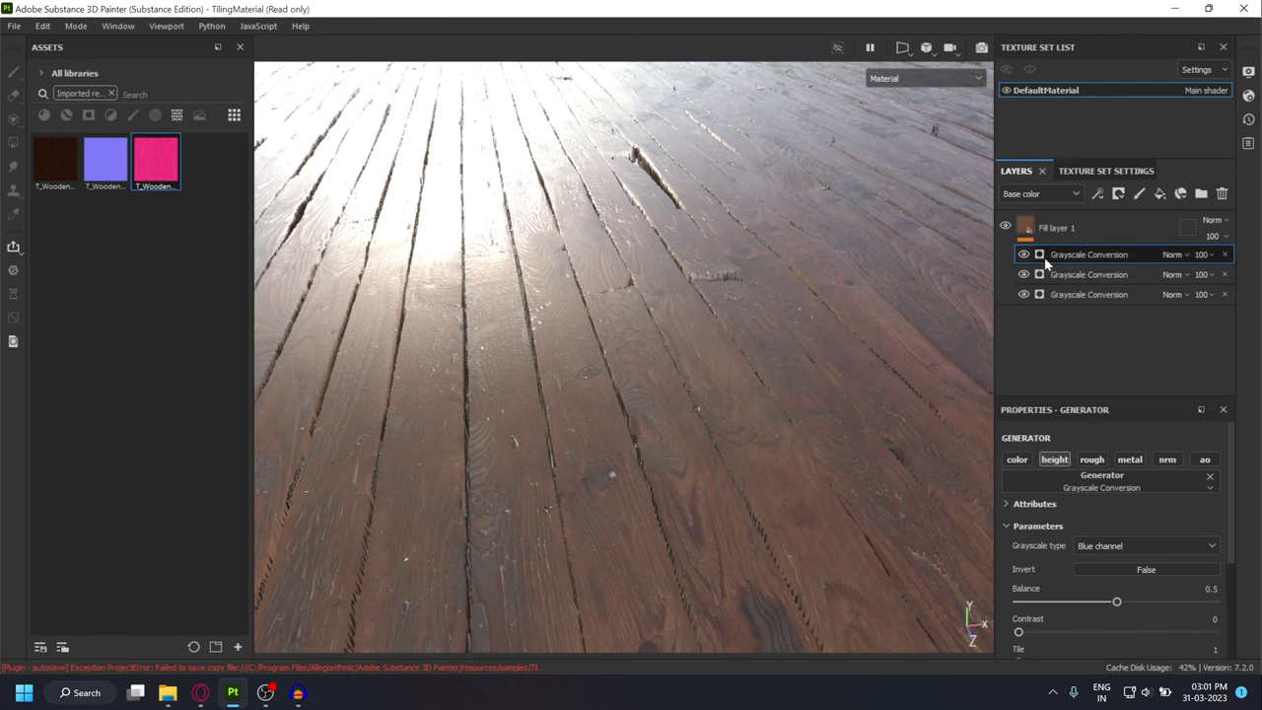
click(1024, 255)
click(1023, 254)
click(1027, 228)
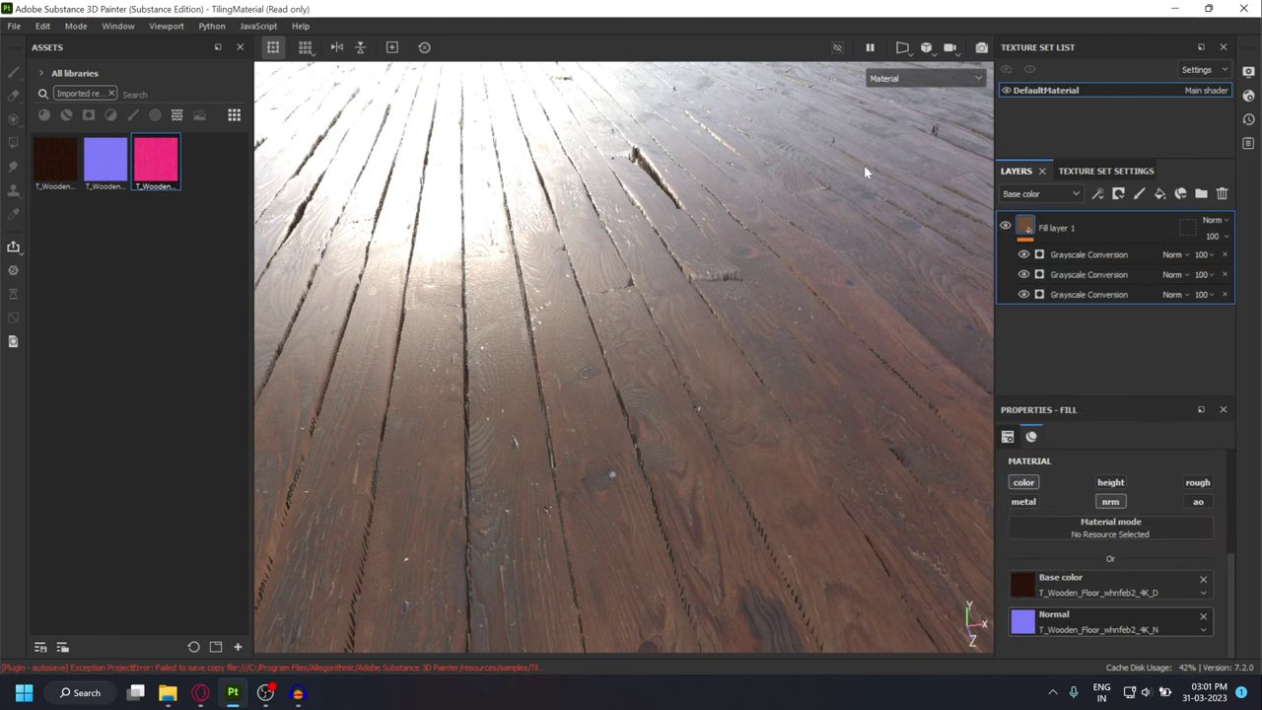